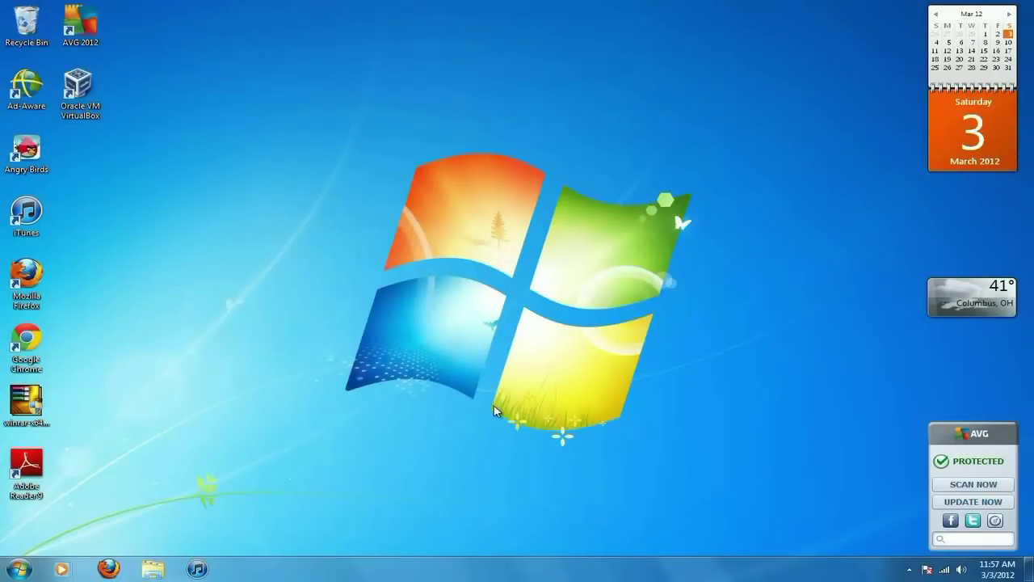
Launch Microsoft Access 2010 from the Microsoft Office program group.
{"action": "left_click", "coordinate": [20, 569]}
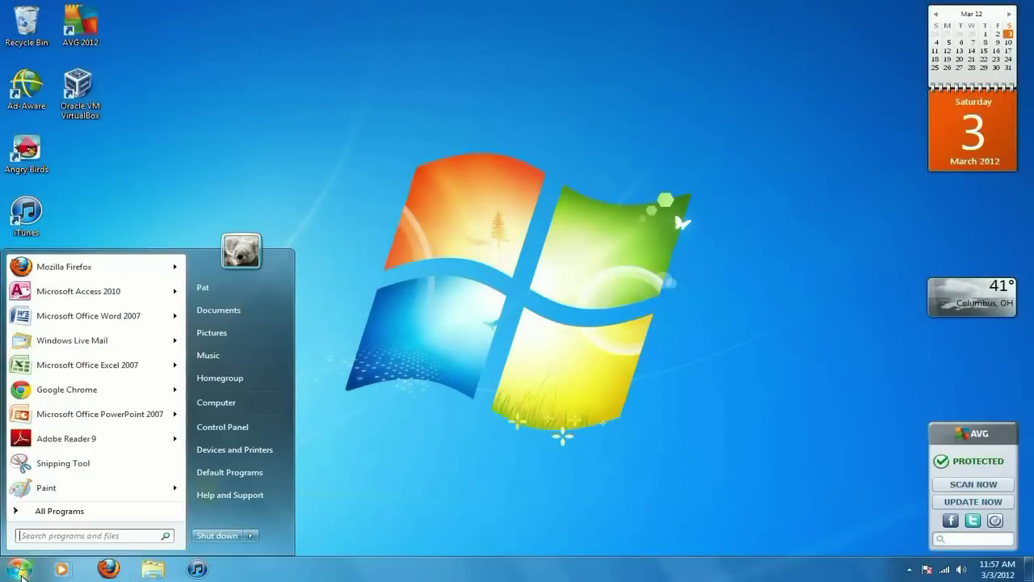
{"action": "left_click", "coordinate": [71, 513]}
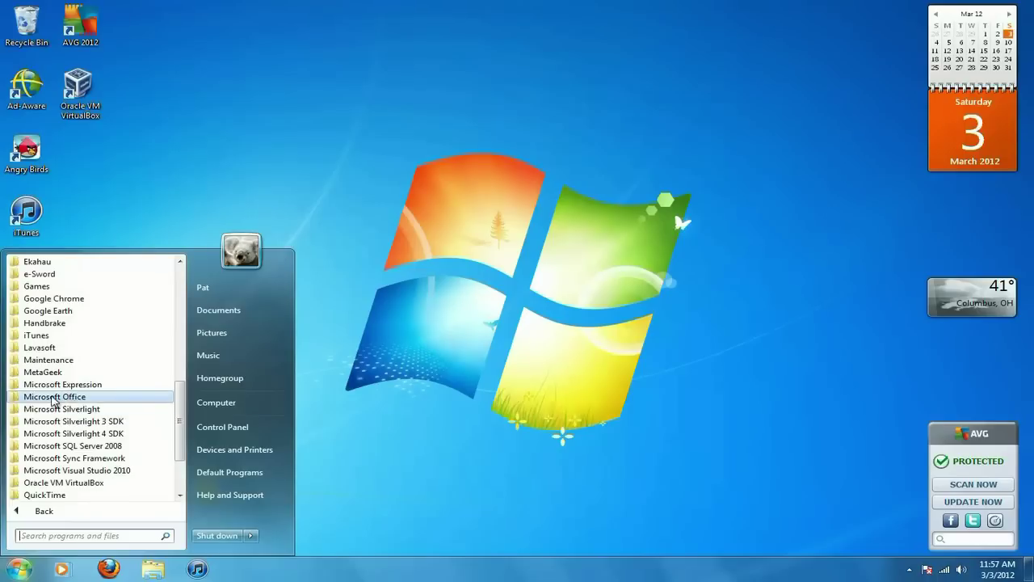
{"action": "left_click", "coordinate": [58, 397]}
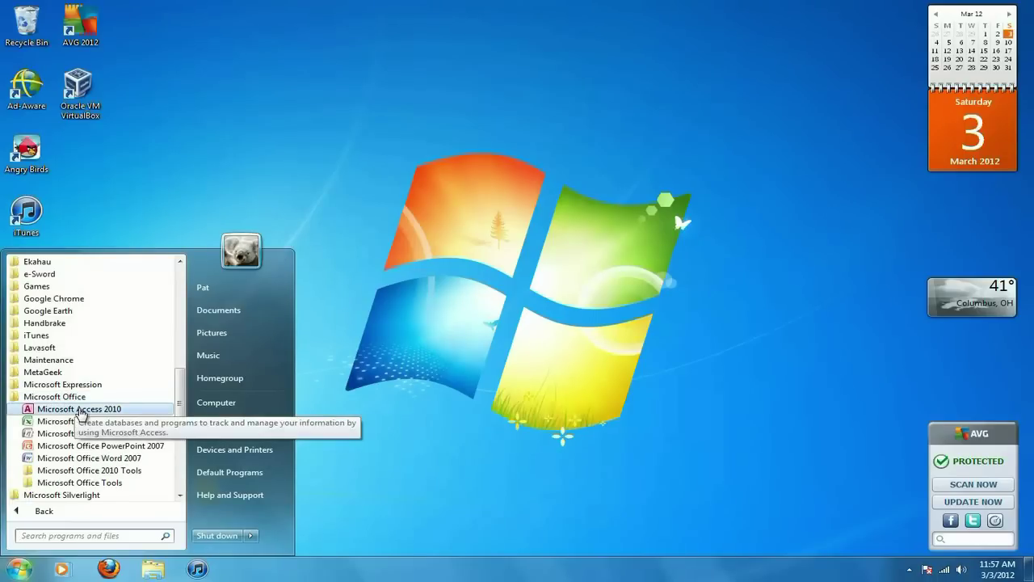
{"action": "left_click", "coordinate": [81, 410]}
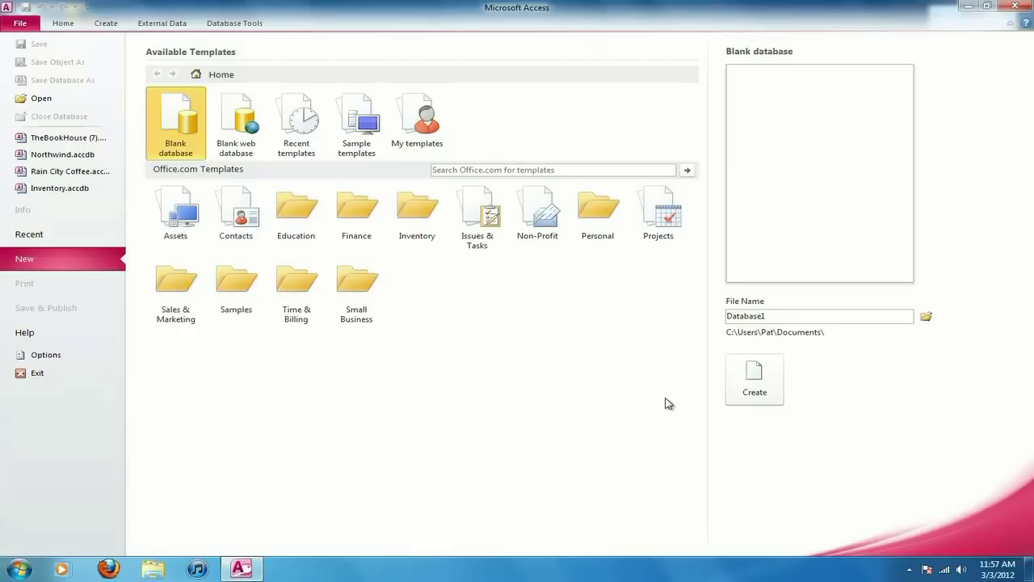
Create a blank database named 'My Company'.
{"action": "double_click", "coordinate": [781, 319]}
{"action": "type", "text": "My Company"}
{"action": "left_click", "coordinate": [767, 386]}
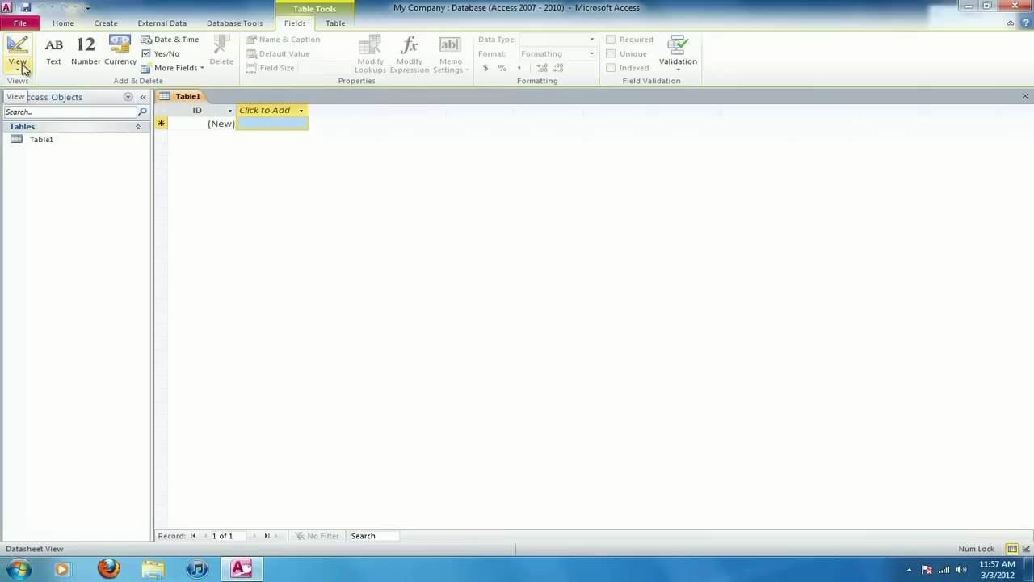
Switch Table1 to Design view, saving it as 'Customers'.
{"action": "left_click", "coordinate": [19, 68]}
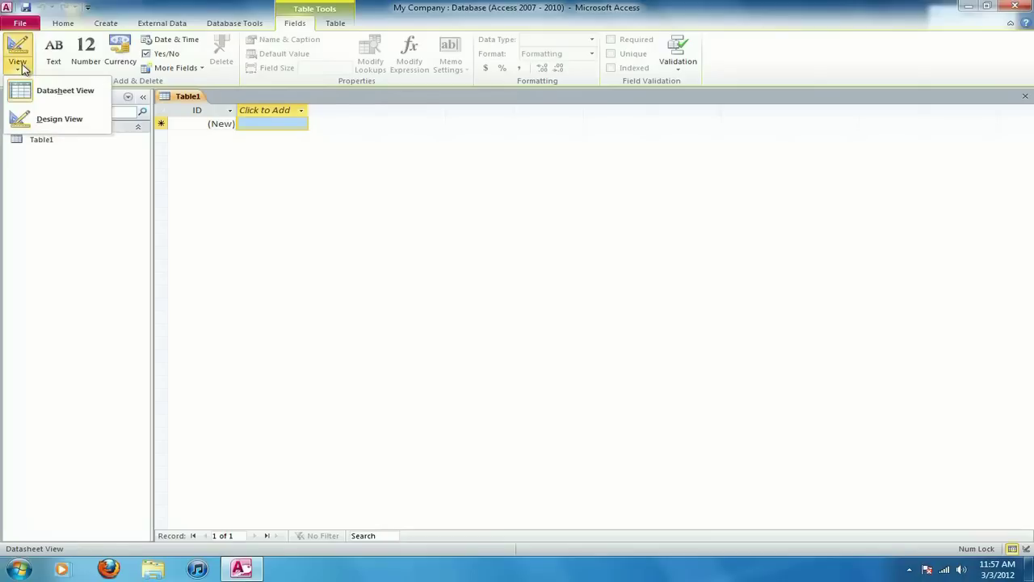
{"action": "left_click", "coordinate": [63, 123]}
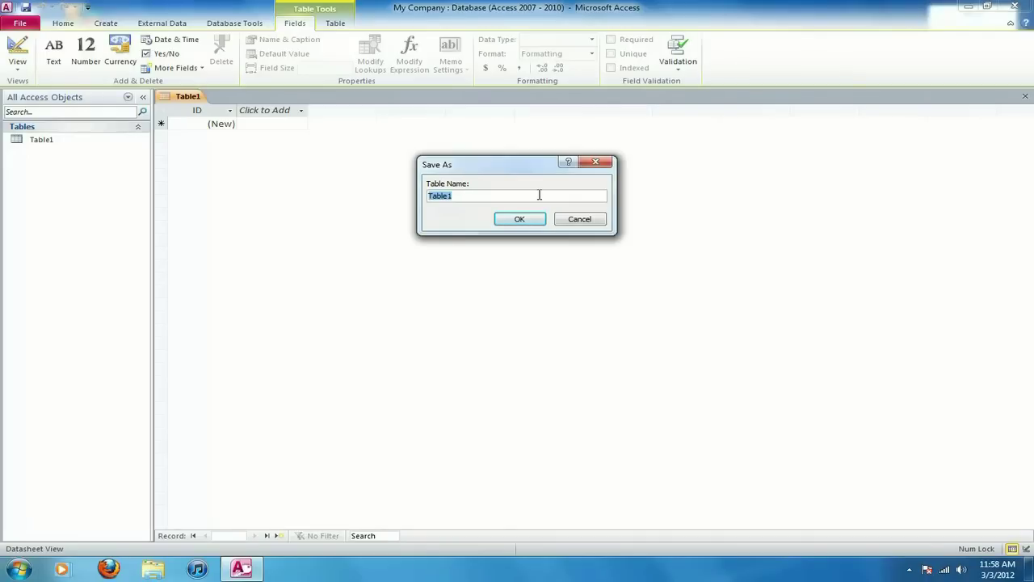
{"action": "type", "text": "Customers"}
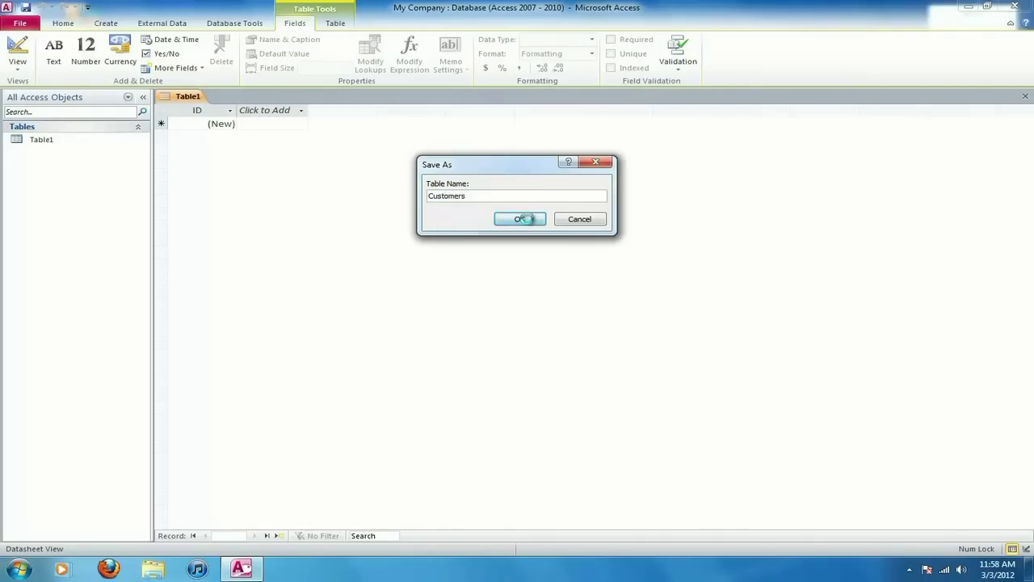
{"action": "left_click", "coordinate": [529, 218]}
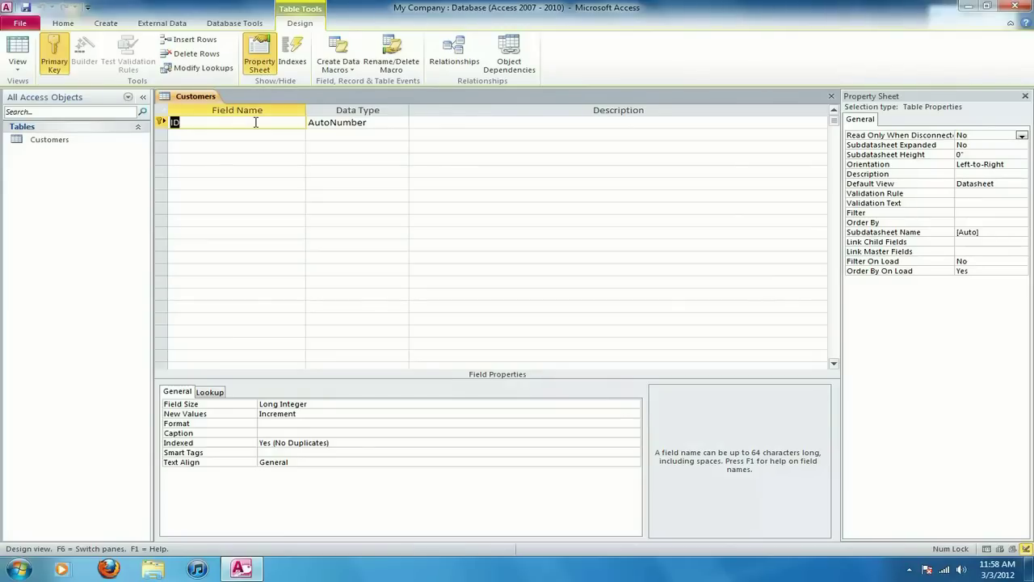
Replace the ID field name with 'Customer Number'.
{"action": "type", "text": "Customer Number"}
{"action": "left_click", "coordinate": [458, 122]}
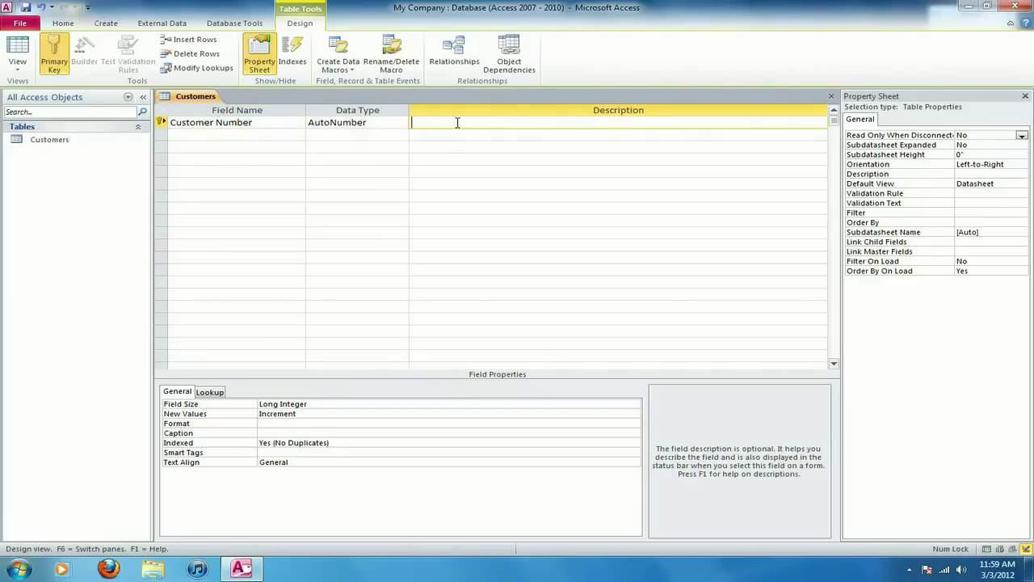
{"action": "left_click", "coordinate": [162, 122]}
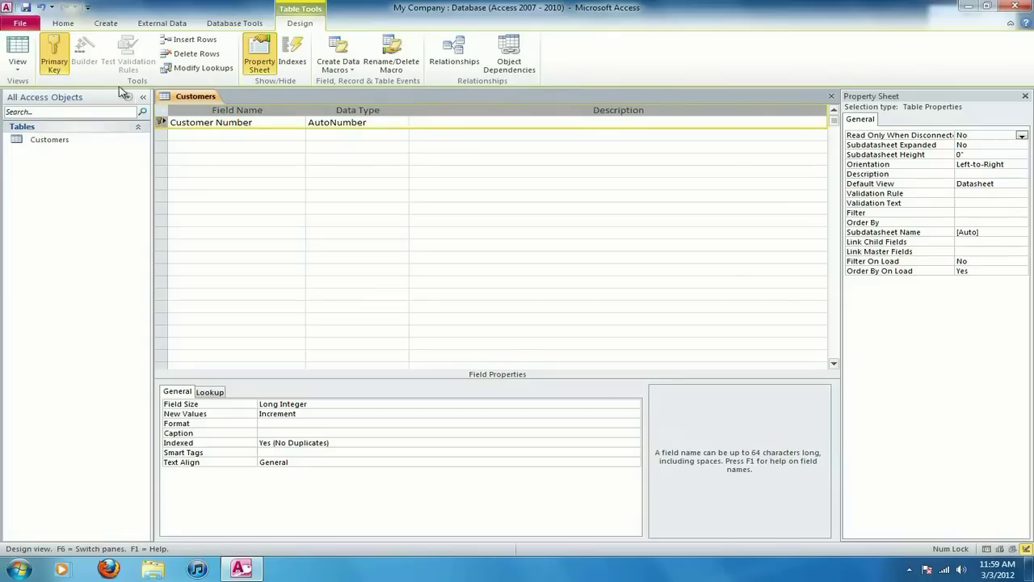
{"action": "left_click", "coordinate": [52, 46]}
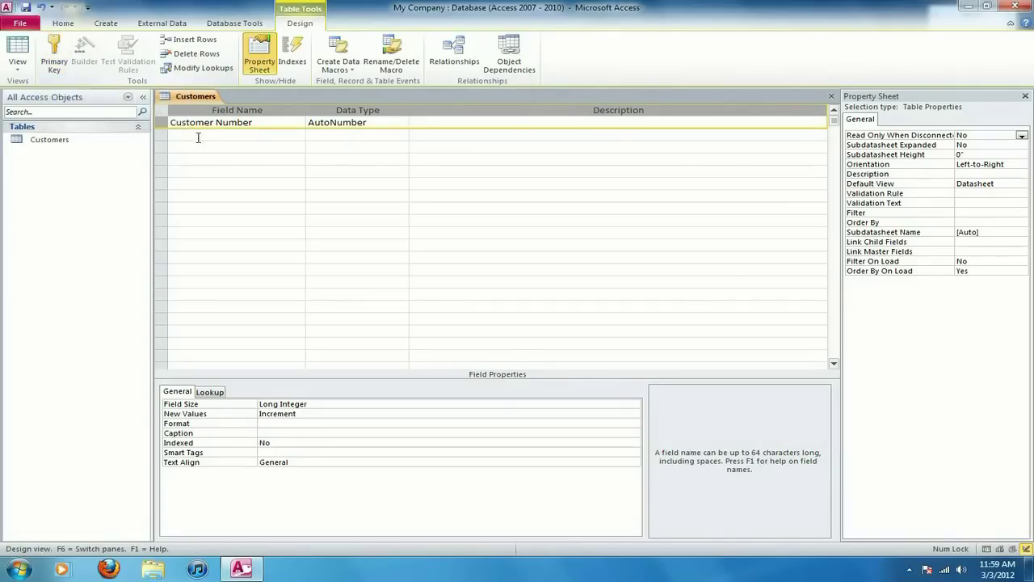
{"action": "left_click", "coordinate": [63, 46]}
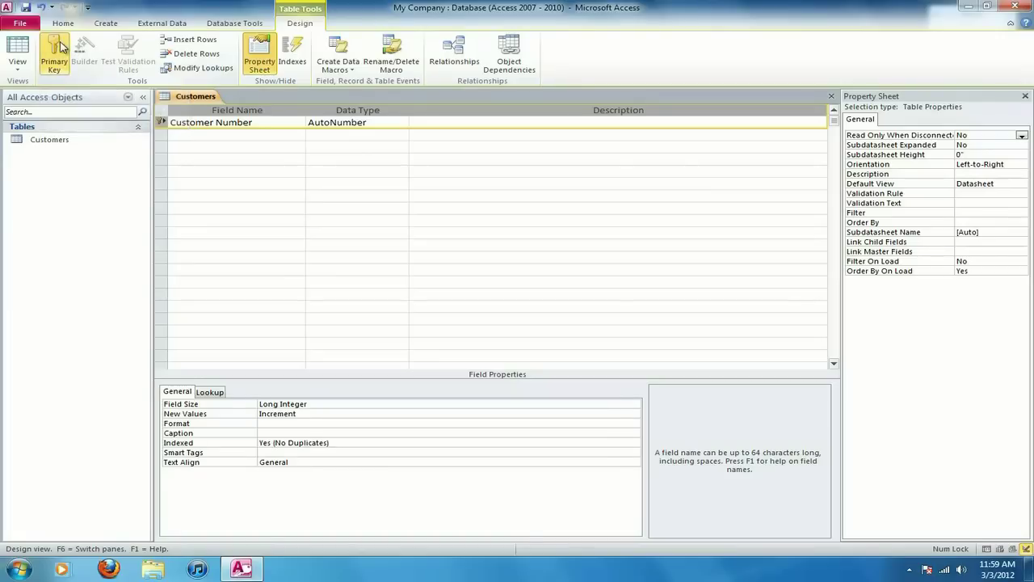
{"action": "left_click", "coordinate": [387, 124]}
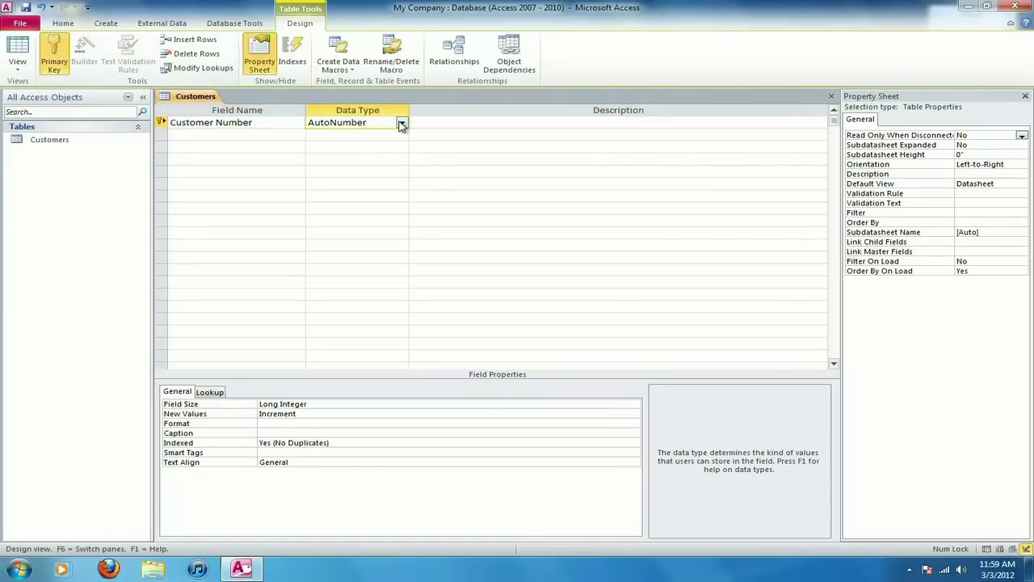
{"action": "left_click", "coordinate": [402, 124]}
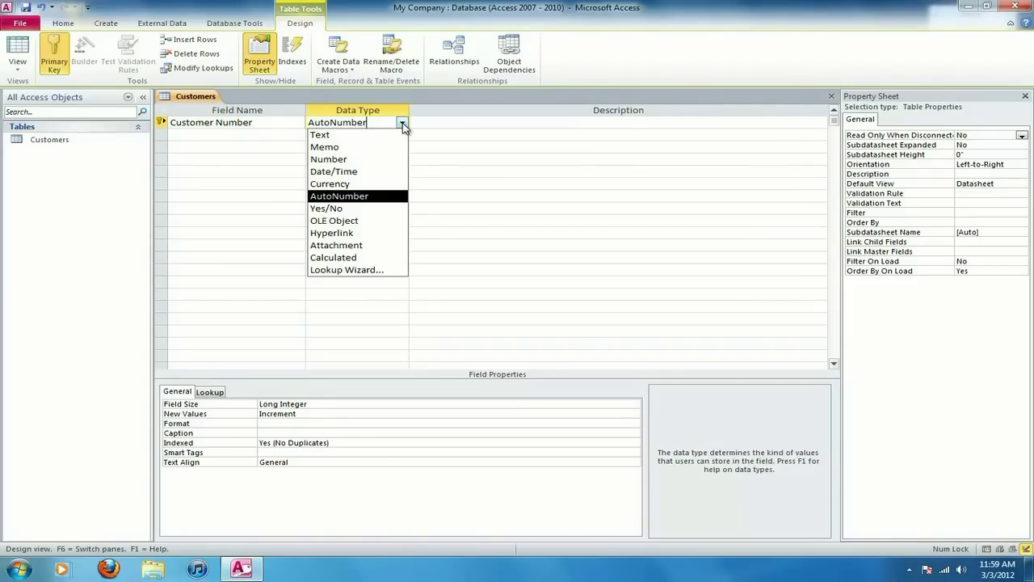
{"action": "left_click", "coordinate": [402, 125]}
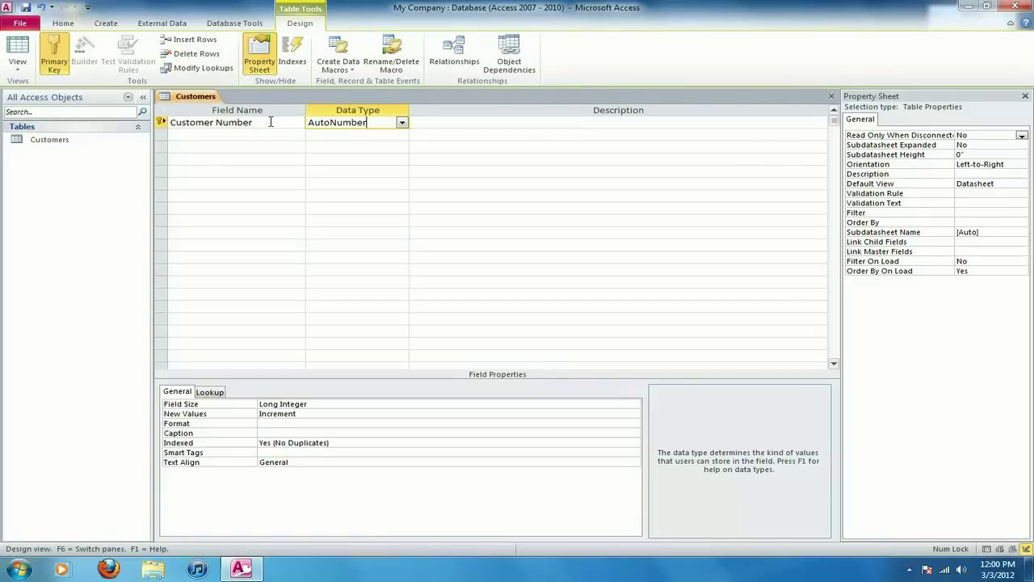
Enter 'Customer's unique identifier' as the Customer Number field's description.
{"action": "left_click", "coordinate": [448, 122]}
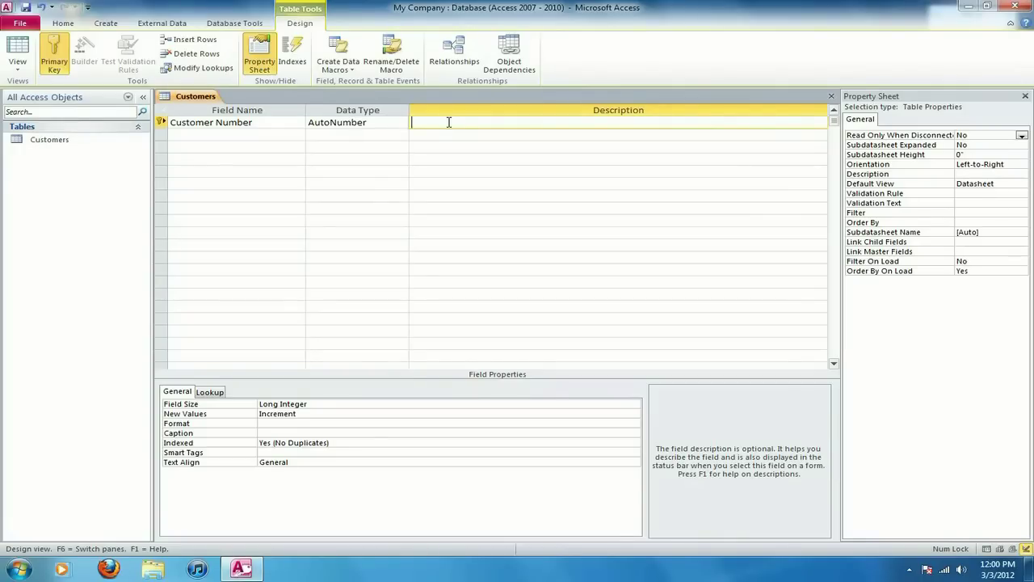
{"action": "type", "text": "Customer's unique identifier"}
{"action": "key", "text": "Return"}
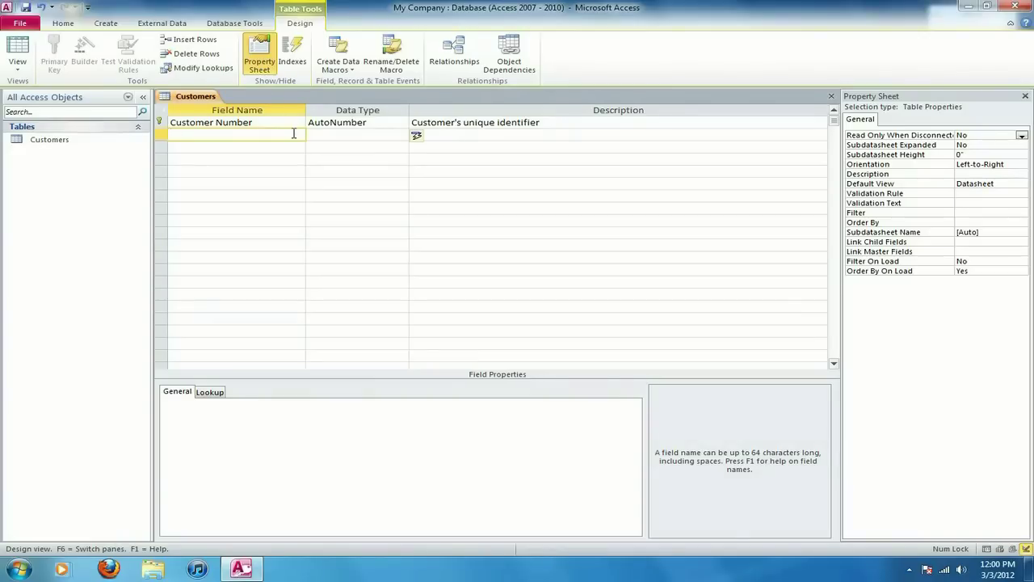
Add a Last Name Text field described 'Customer's last name'.
{"action": "type", "text": "Last Name"}
{"action": "key", "text": "Tab"}
{"action": "left_click", "coordinate": [269, 134]}
{"action": "left_click", "coordinate": [360, 135]}
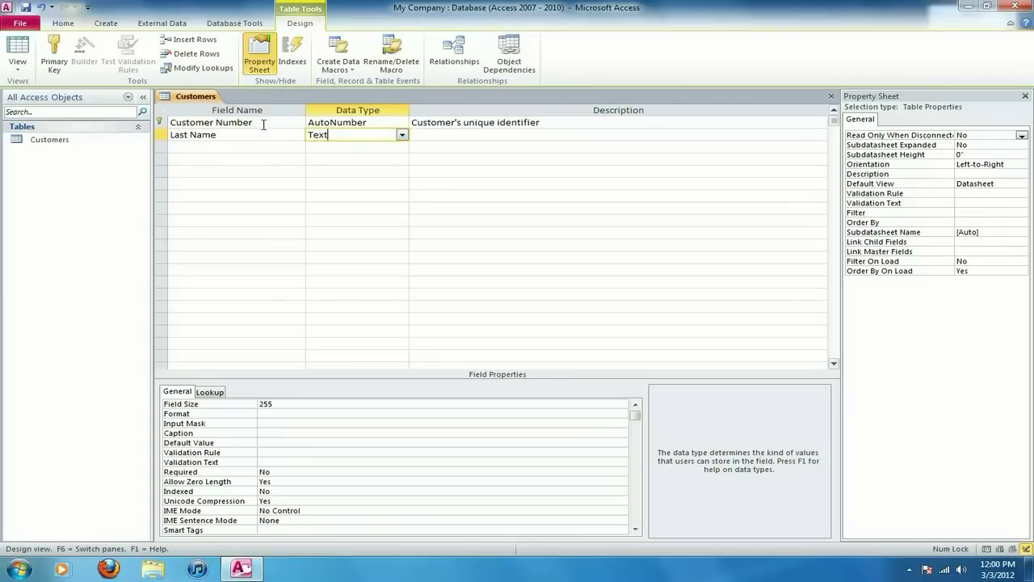
{"action": "left_click", "coordinate": [401, 136]}
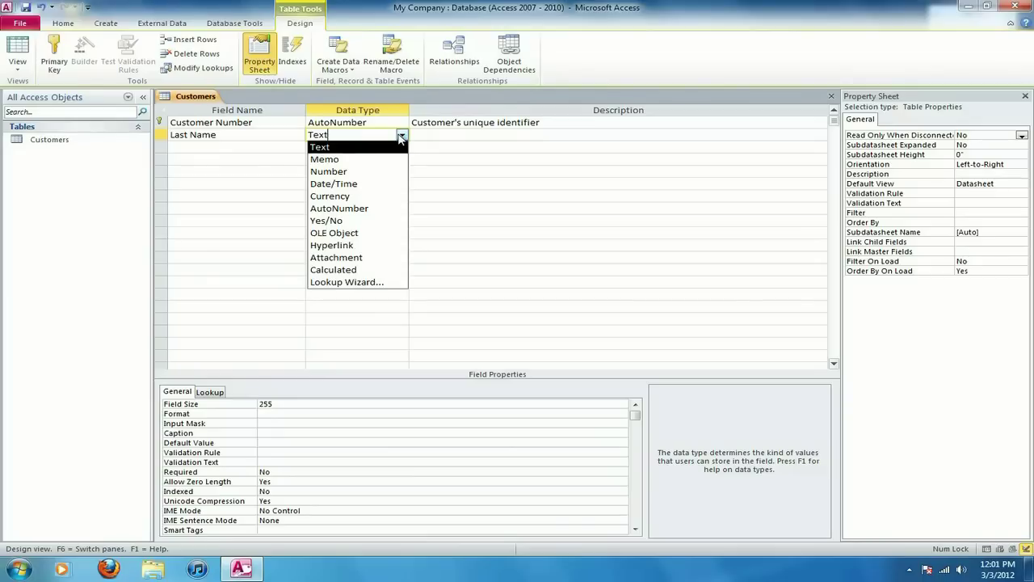
{"action": "left_click", "coordinate": [400, 137]}
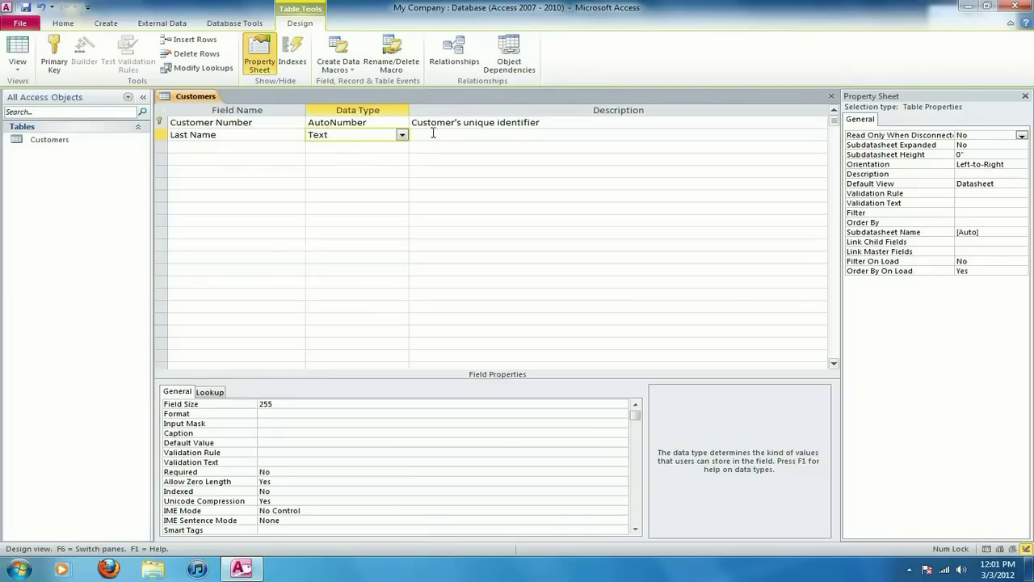
{"action": "left_click", "coordinate": [433, 134]}
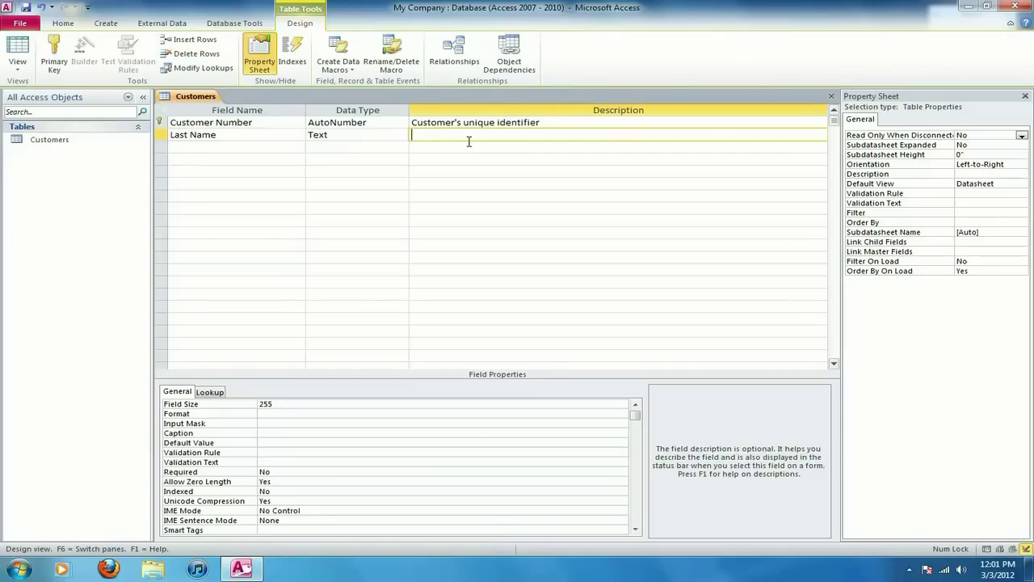
{"action": "type", "text": "Customer's last name"}
{"action": "key", "text": "Return"}
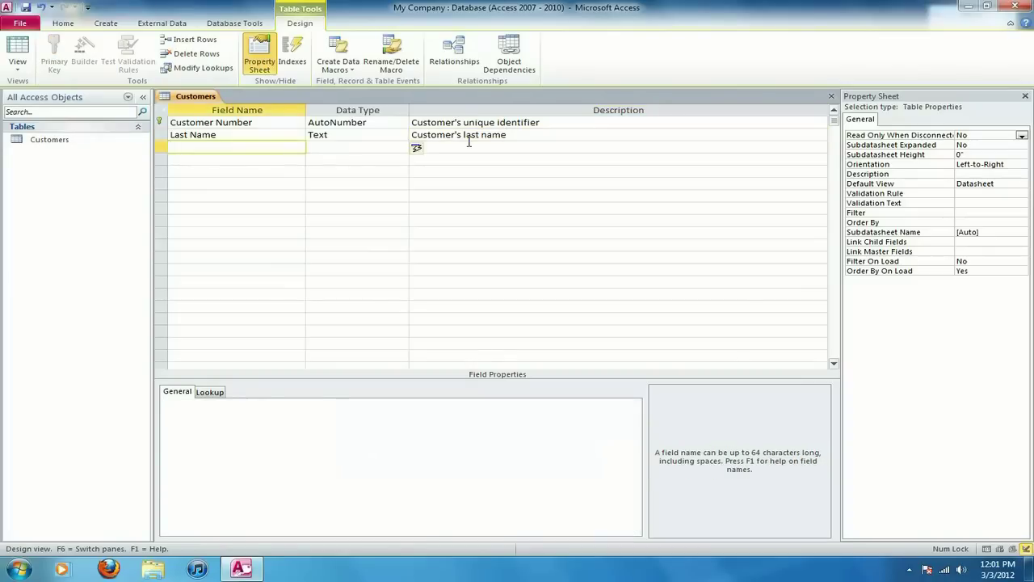
Add a First Name Text field described 'Customer's First name'.
{"action": "type", "text": "First Name"}
{"action": "key", "text": "Tab"}
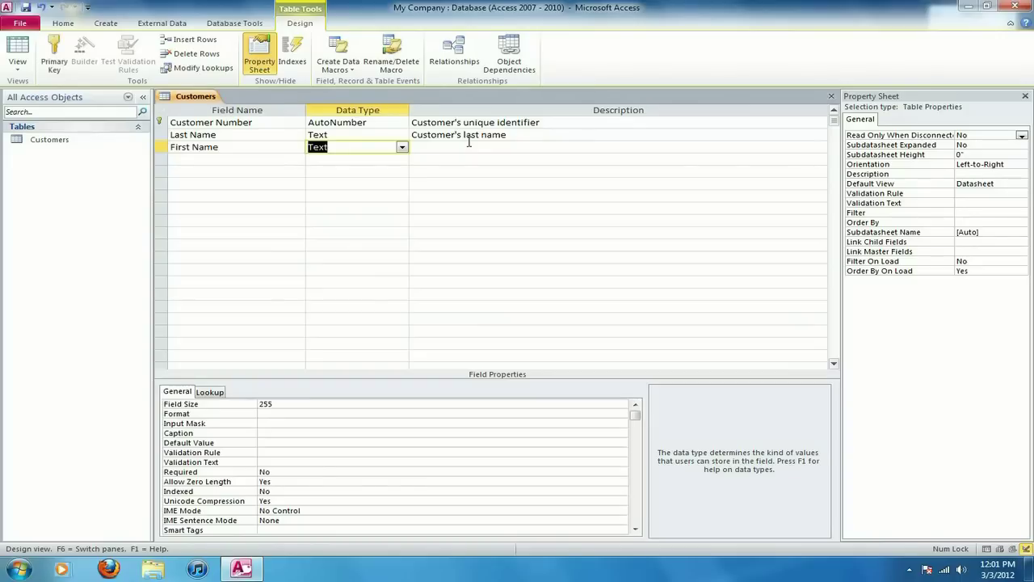
{"action": "key", "text": "Tab"}
{"action": "type", "text": "Custom"}
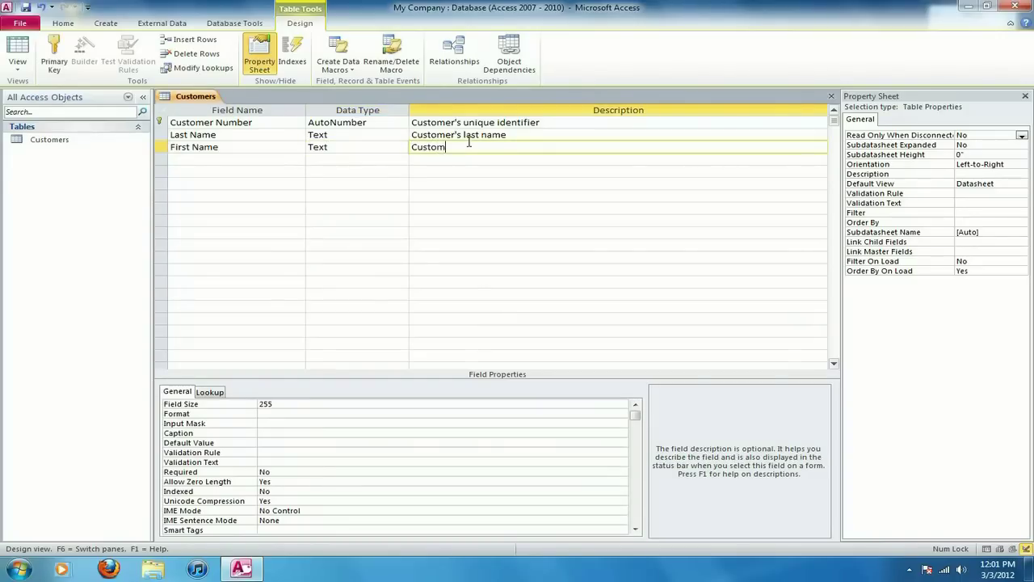
{"action": "type", "text": "er's First name"}
{"action": "key", "text": "Tab"}
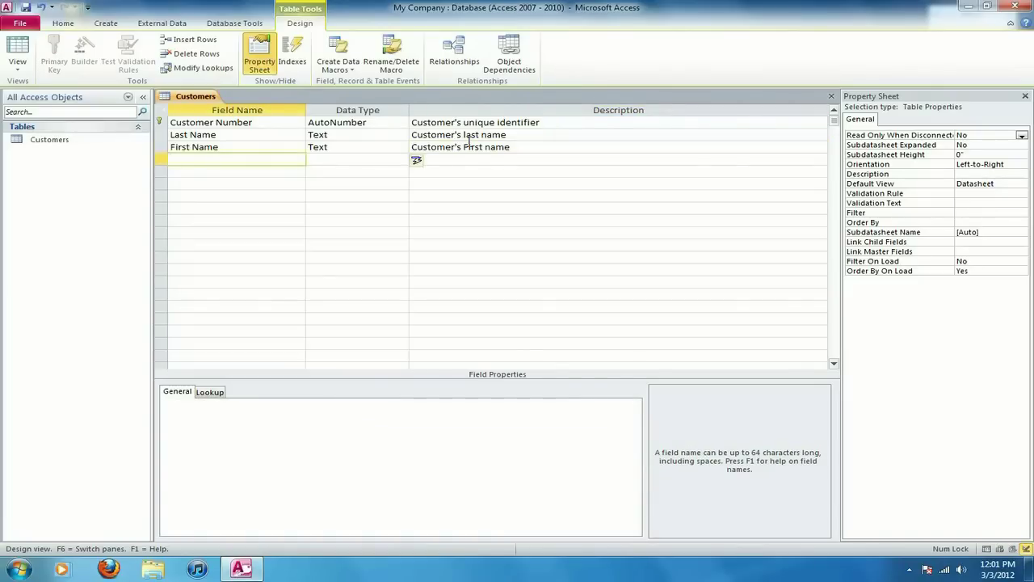
Add an Address Text field described 'Customer's street address'.
{"action": "type", "text": "Address"}
{"action": "key", "text": "Tab"}
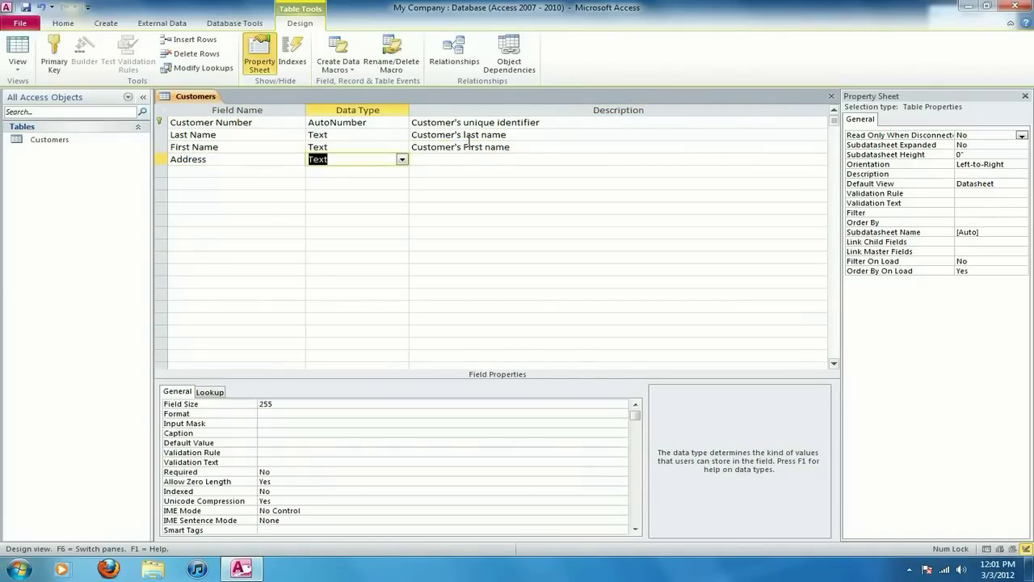
{"action": "key", "text": "Tab"}
{"action": "type", "text": "Customer"}
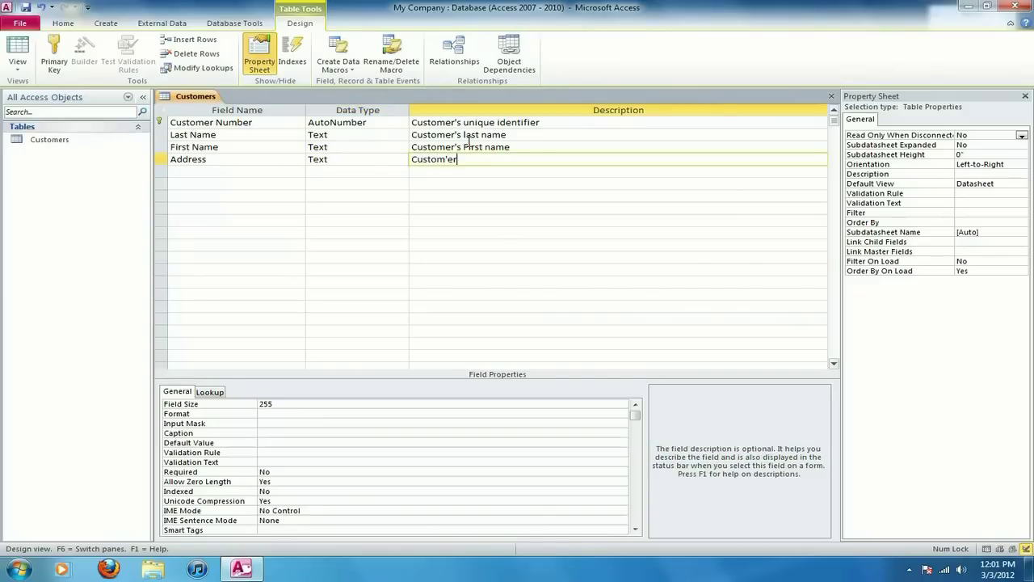
{"action": "key", "text": "BackSpace"}
{"action": "key", "text": "BackSpace"}
{"action": "type", "text": "er"}
{"action": "key", "text": "Tab"}
{"action": "type", "text": "s"}
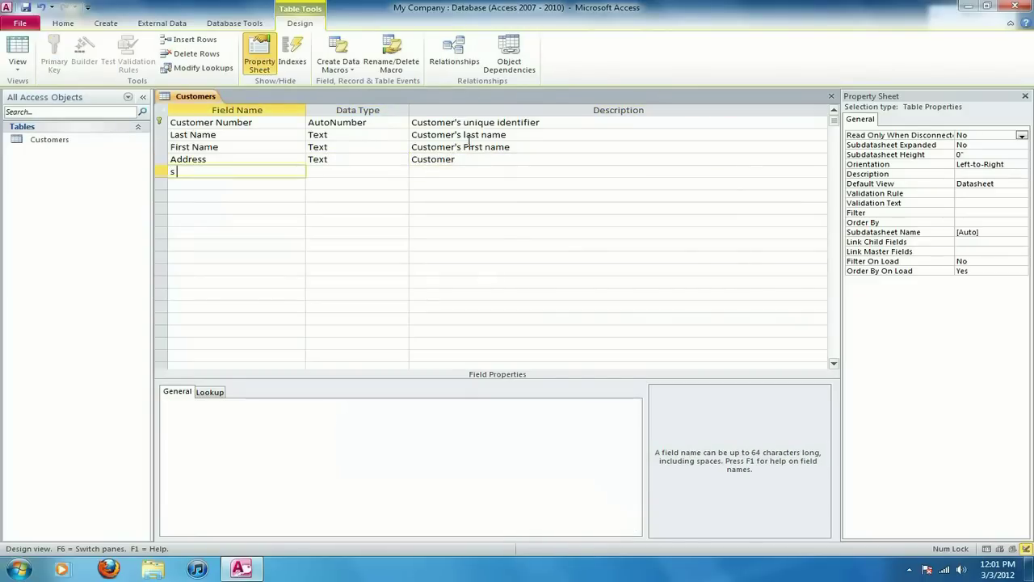
{"action": "key", "text": "BackSpace"}
{"action": "left_click", "coordinate": [552, 159]}
{"action": "type", "text": "'s street address"}
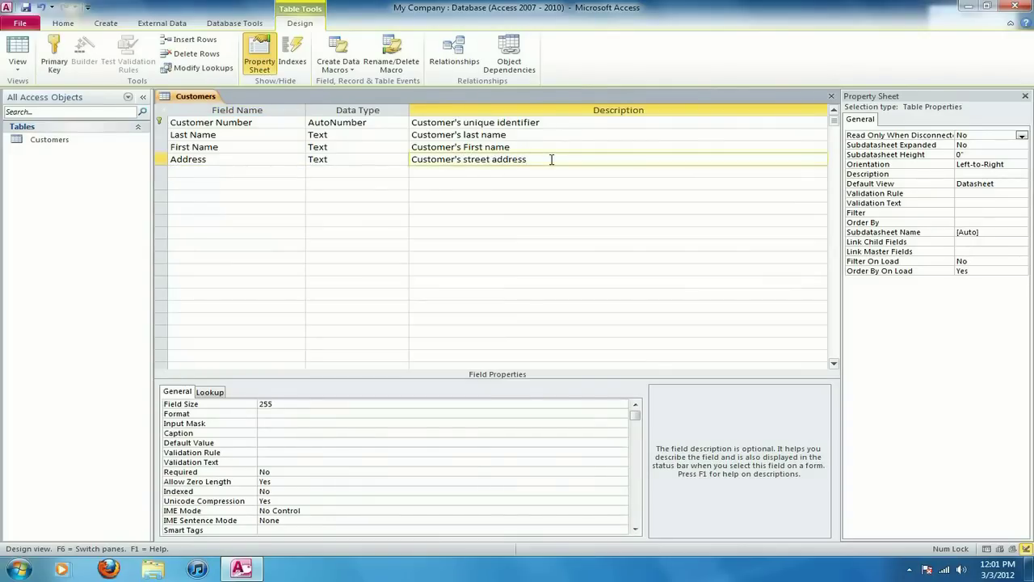
Add City and State Text fields with descriptions 'City' and 'State'.
{"action": "left_click", "coordinate": [255, 173]}
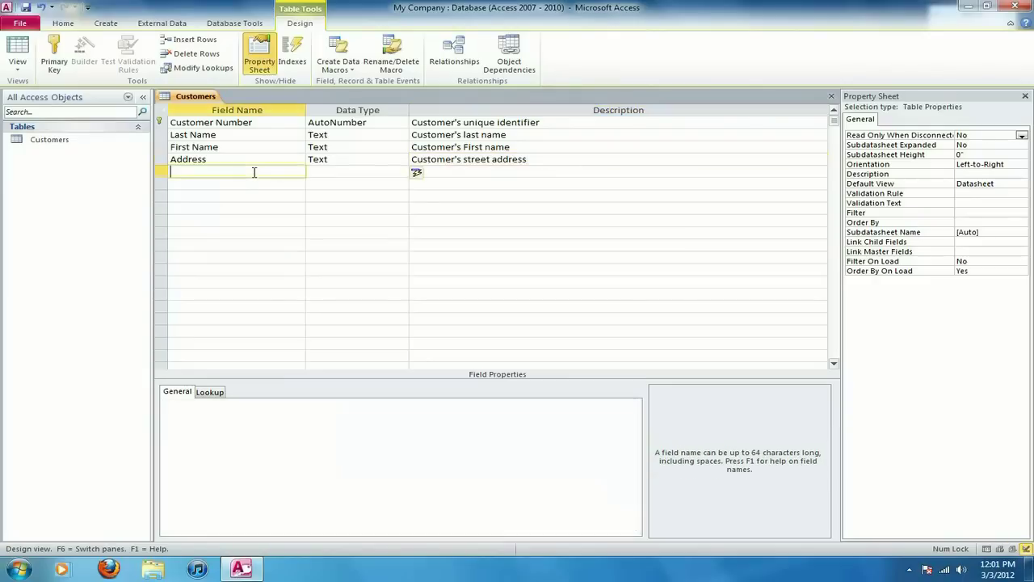
{"action": "type", "text": "City"}
{"action": "key", "text": "Tab"}
{"action": "key", "text": "Tab"}
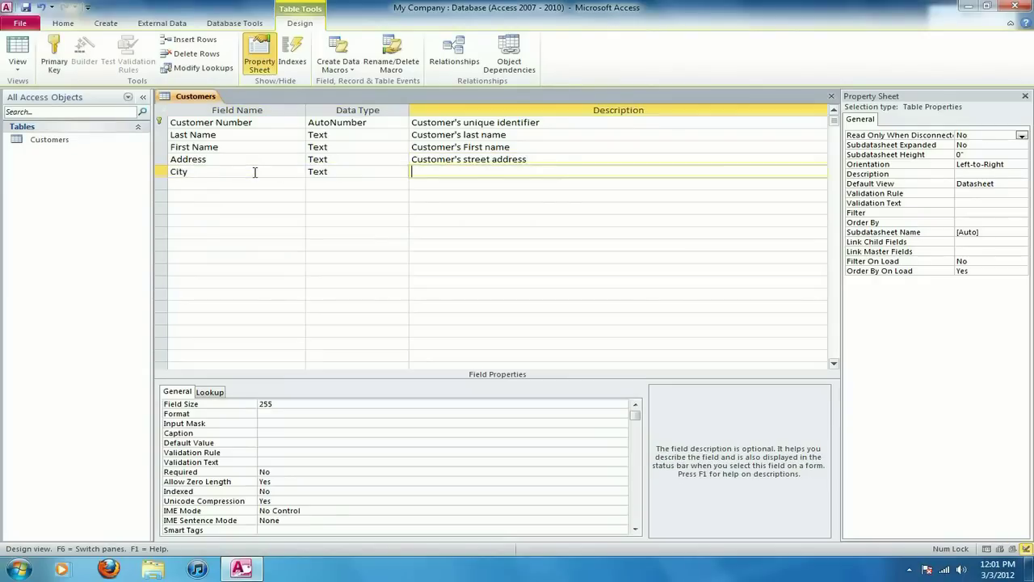
{"action": "type", "text": "City"}
{"action": "key", "text": "Tab"}
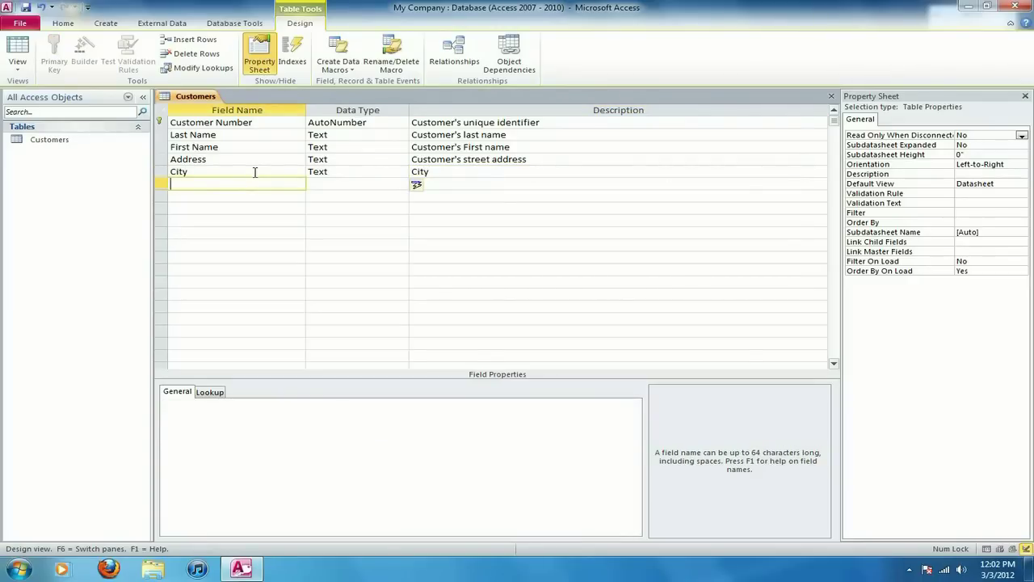
{"action": "type", "text": "State"}
{"action": "key", "text": "Tab"}
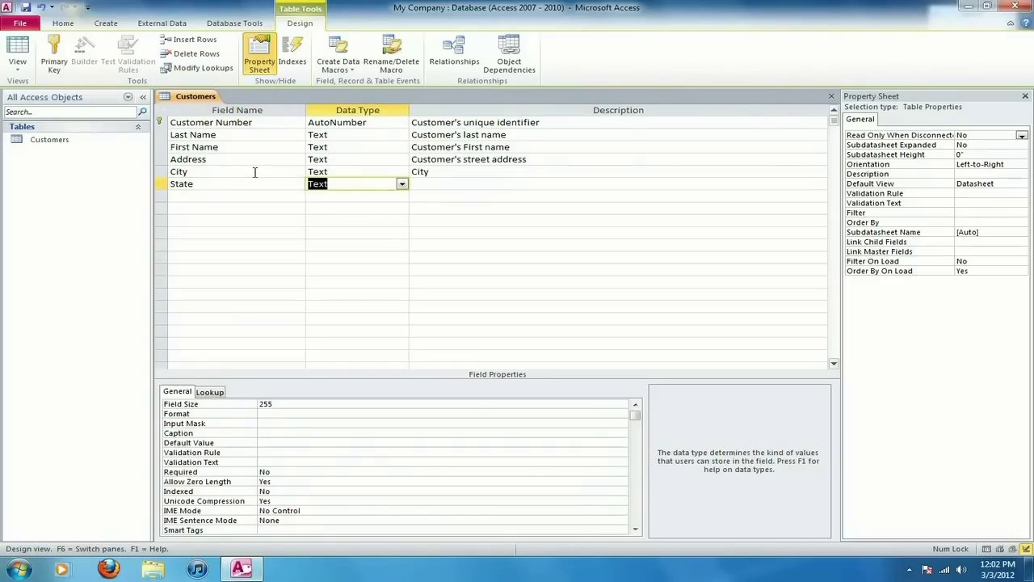
{"action": "key", "text": "Tab"}
{"action": "type", "text": "State"}
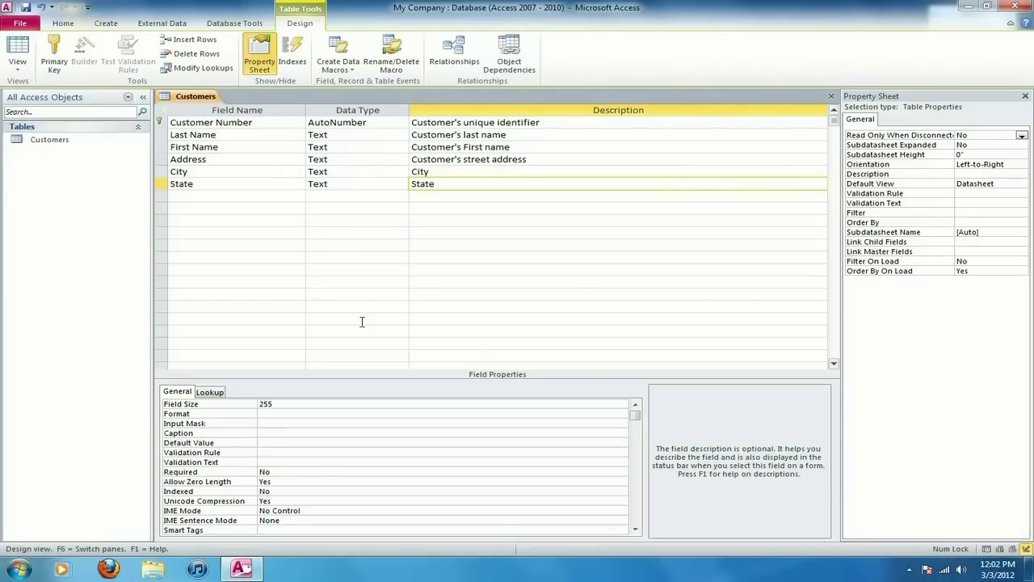
Limit the State field size to 2 characters.
{"action": "left_click", "coordinate": [286, 406]}
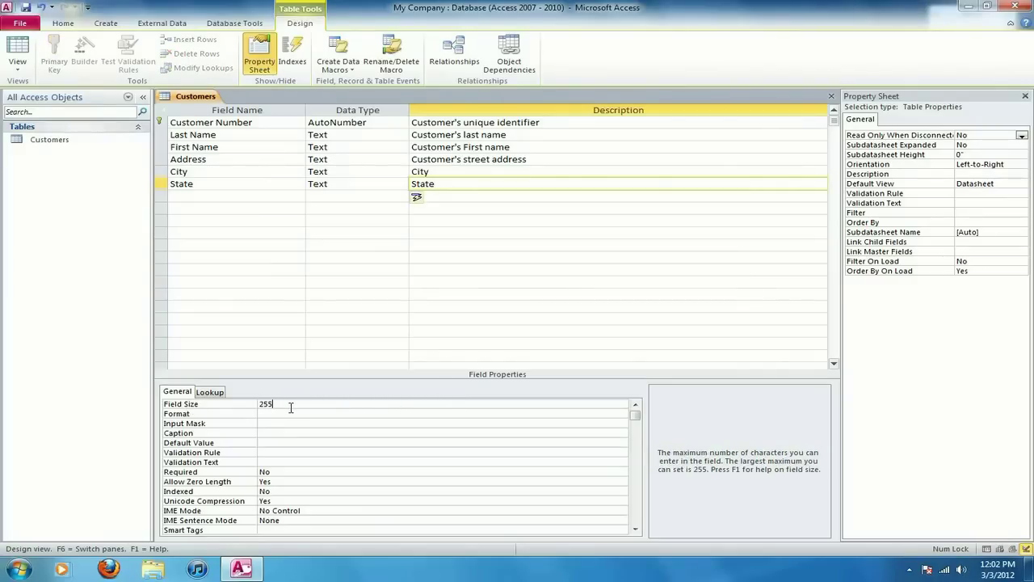
{"action": "key", "text": "BackSpace"}
{"action": "key", "text": "BackSpace"}
{"action": "key", "text": "Return"}
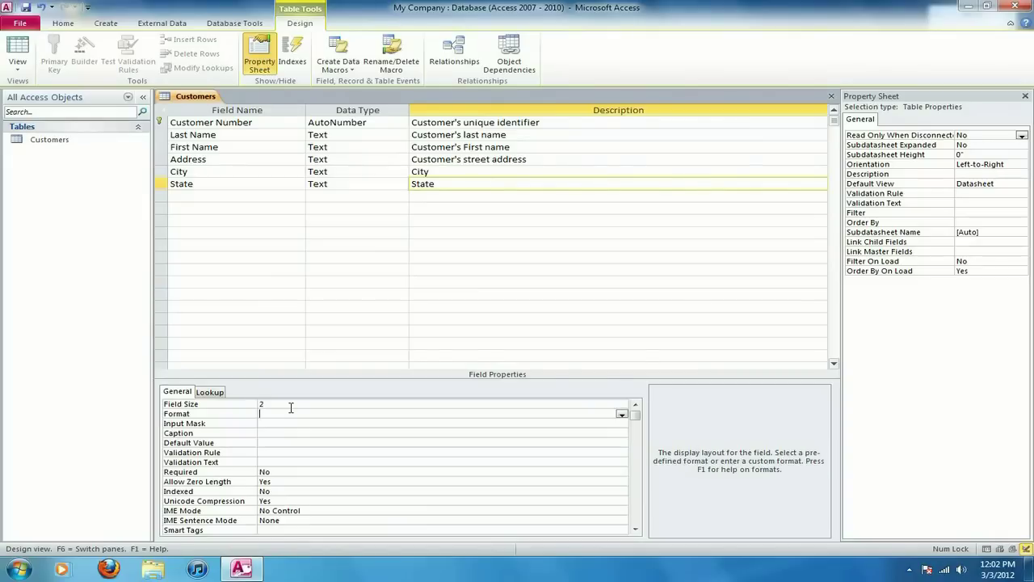
Add a Zip Code Text field with field size 5, described 'zip code'.
{"action": "left_click", "coordinate": [252, 197]}
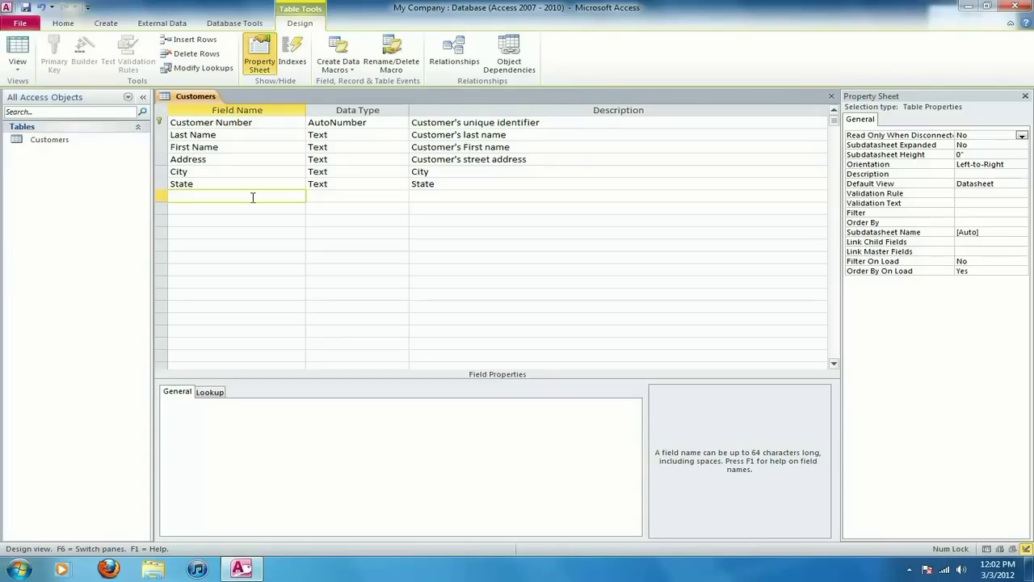
{"action": "type", "text": "Zip Code"}
{"action": "key", "text": "Tab"}
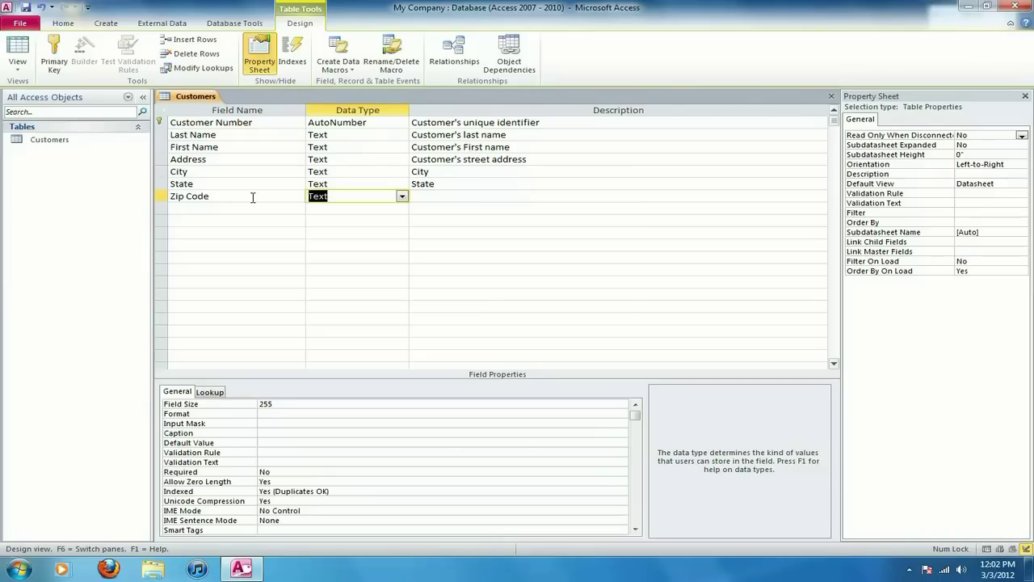
{"action": "left_click", "coordinate": [312, 413]}
{"action": "left_click", "coordinate": [313, 405]}
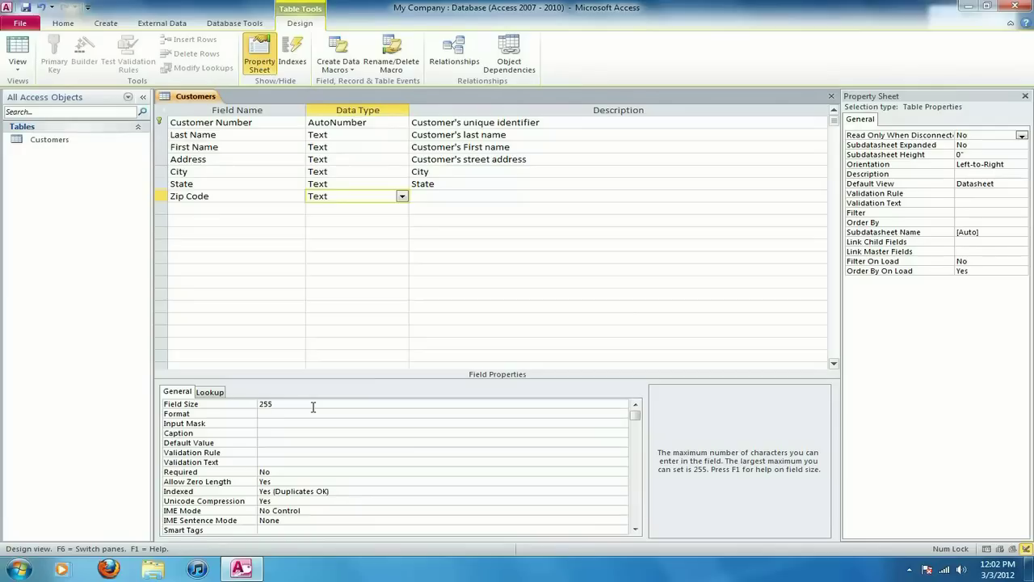
{"action": "key", "text": "BackSpace"}
{"action": "key", "text": "BackSpace"}
{"action": "key", "text": "BackSpace"}
{"action": "type", "text": "5"}
{"action": "left_click", "coordinate": [449, 199]}
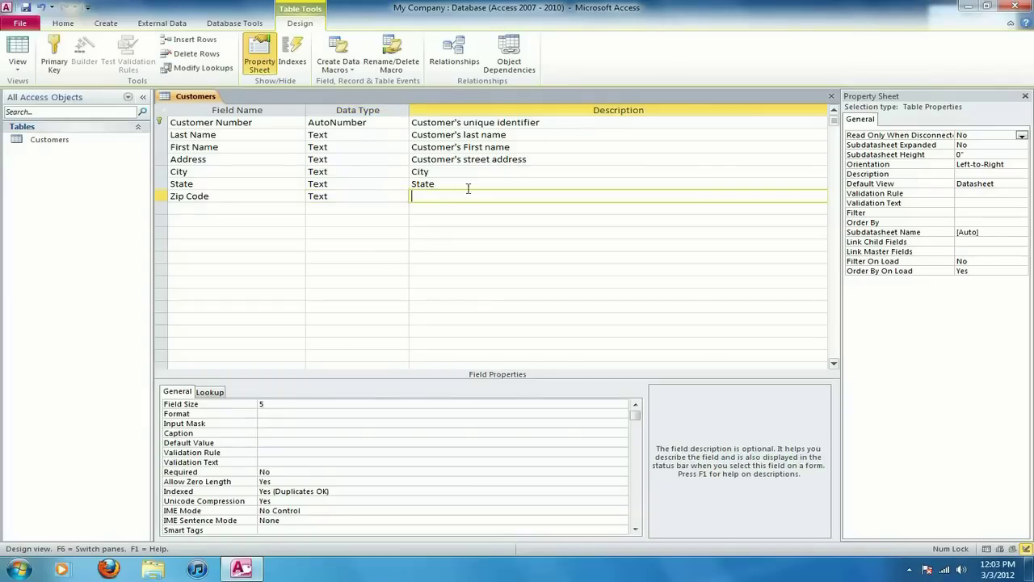
{"action": "type", "text": "zip code"}
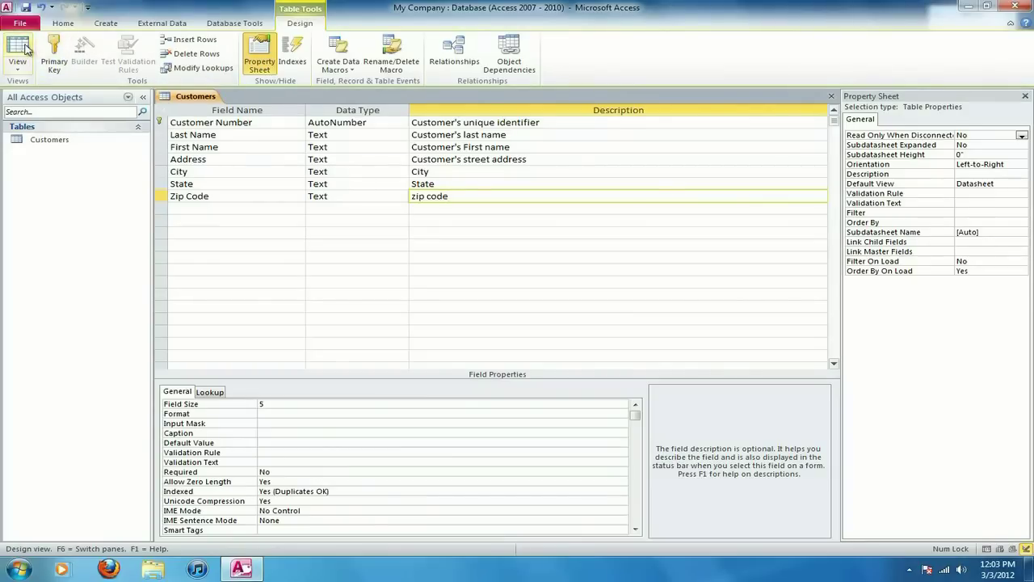
Switch Customers to Datasheet view, saving the design changes.
{"action": "left_click", "coordinate": [25, 71]}
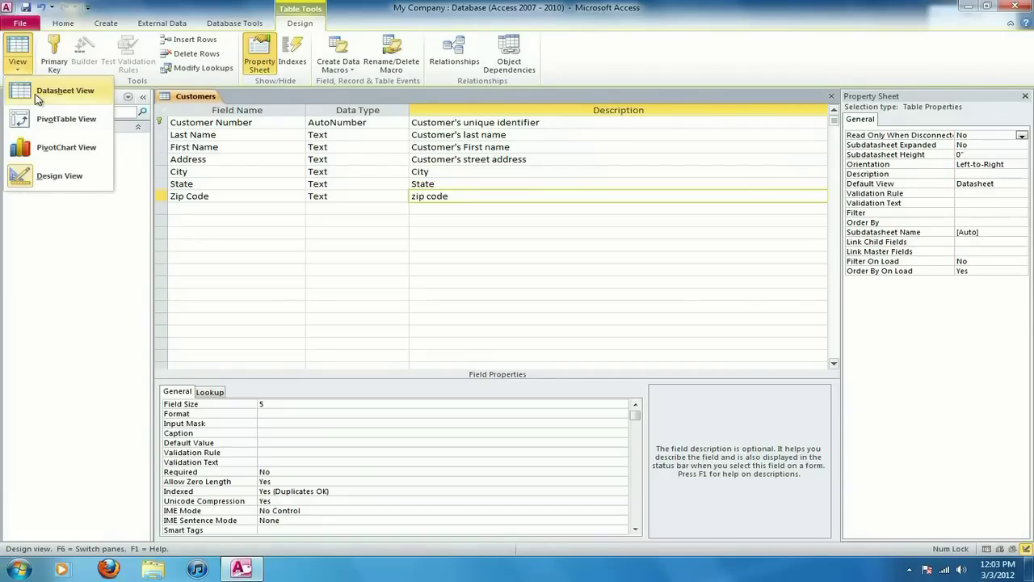
{"action": "left_click", "coordinate": [36, 96]}
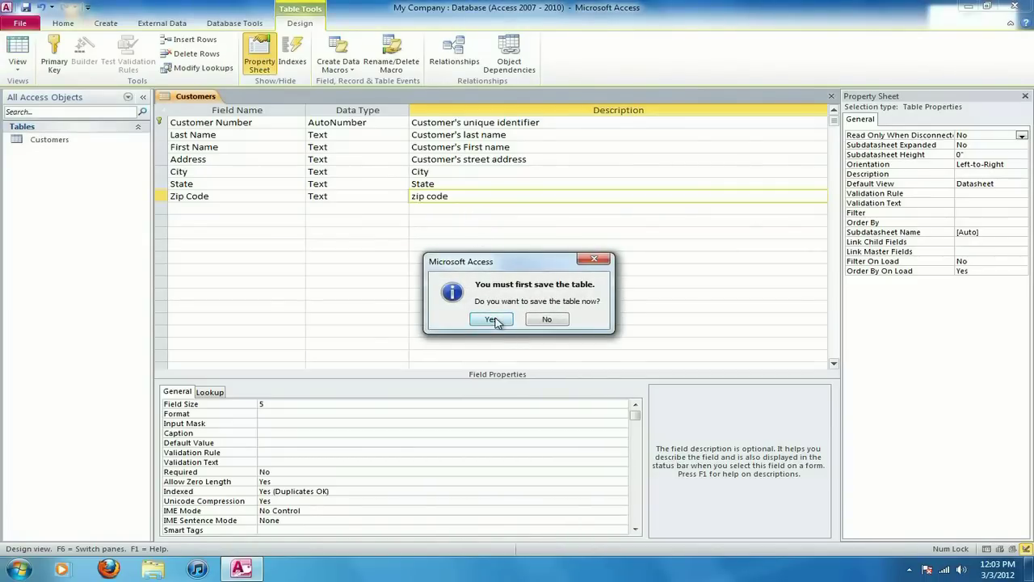
{"action": "left_click", "coordinate": [494, 320]}
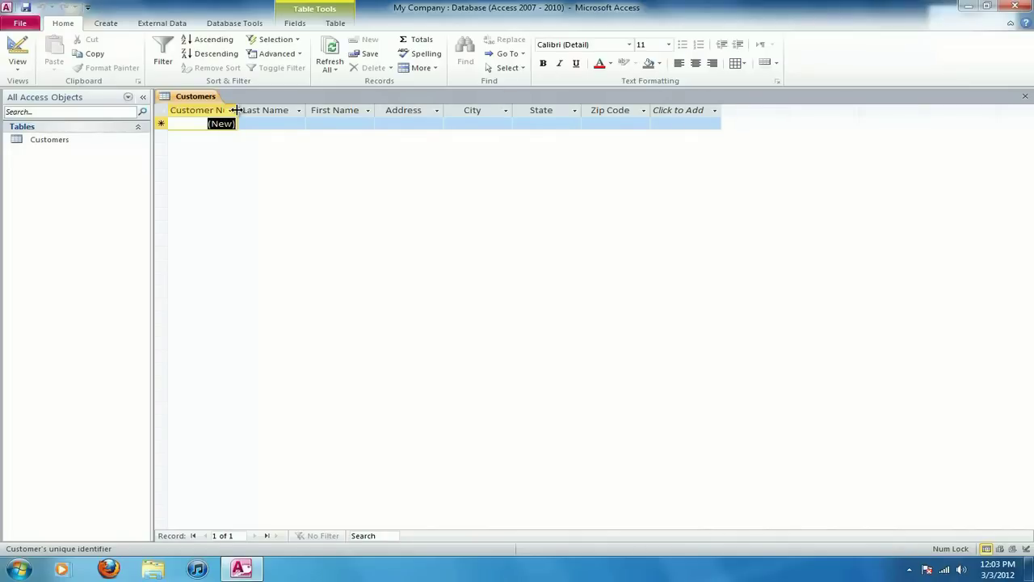
Widen the Customer Number column and enter the customer's last and first name.
{"action": "double_click", "coordinate": [236, 110]}
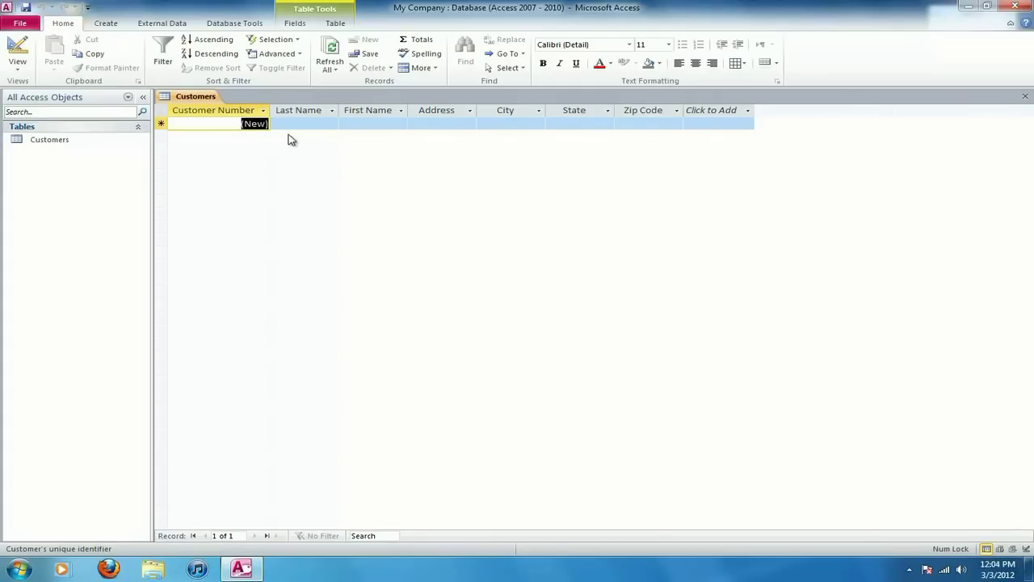
{"action": "key", "text": "1"}
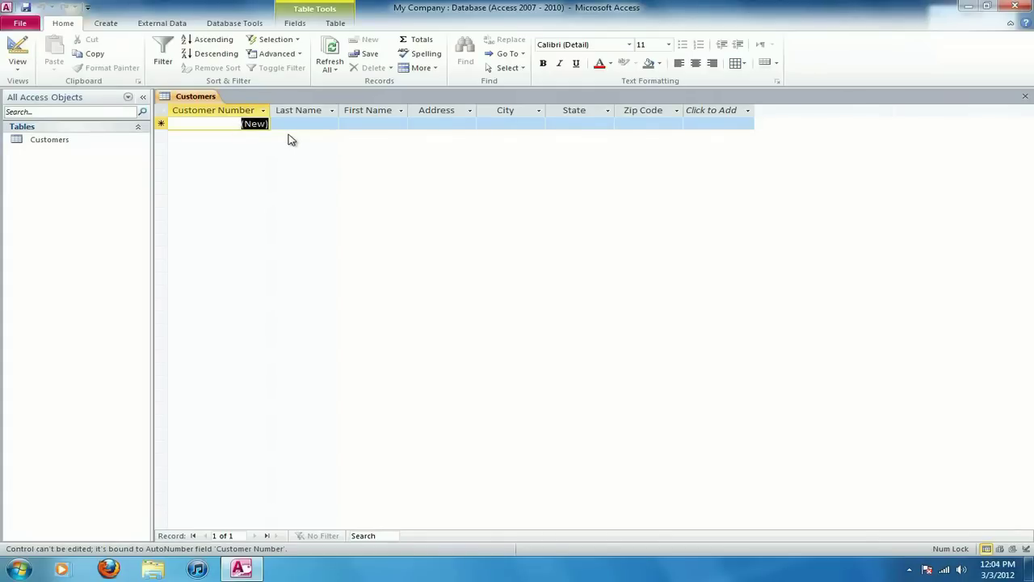
{"action": "key", "text": "Tab"}
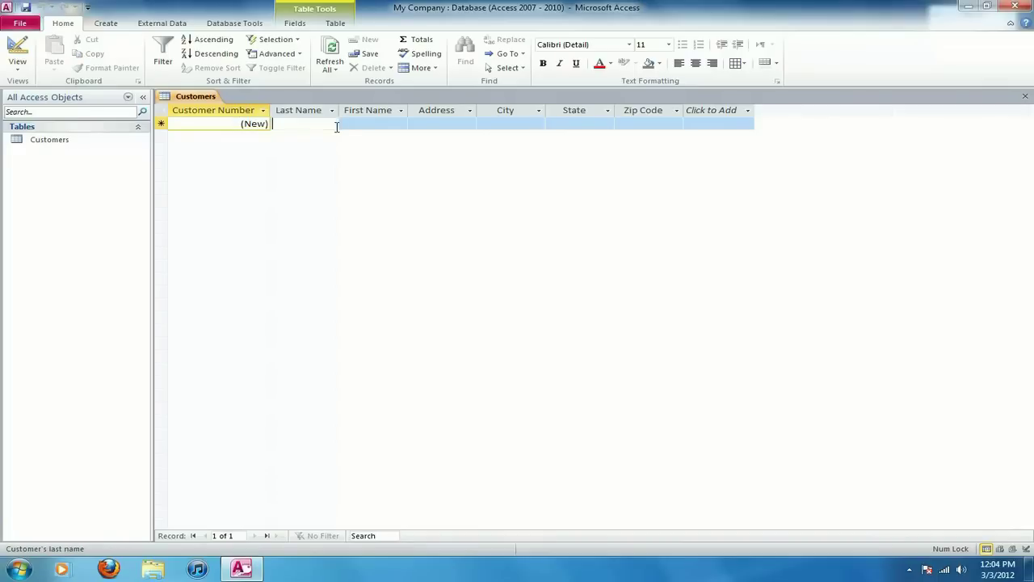
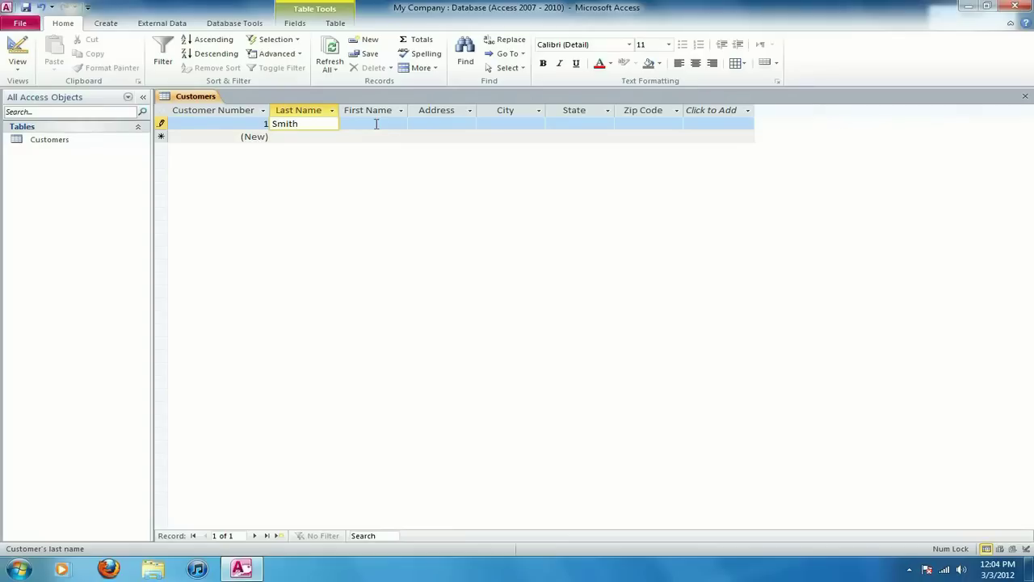
{"action": "left_click", "coordinate": [376, 124]}
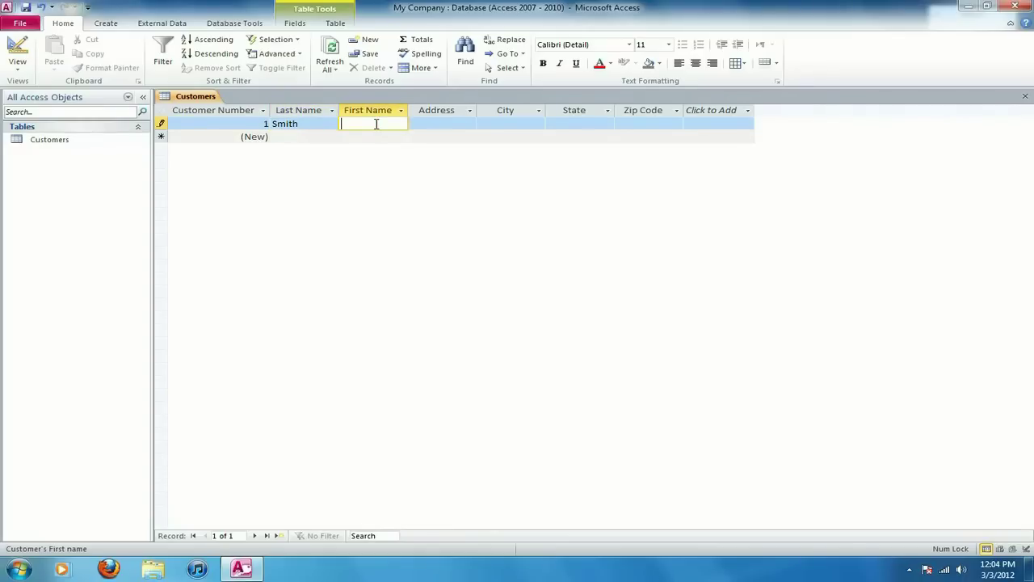
Enter the customer's street address, city, state and zip code to complete the record.
{"action": "key", "text": "Tab"}
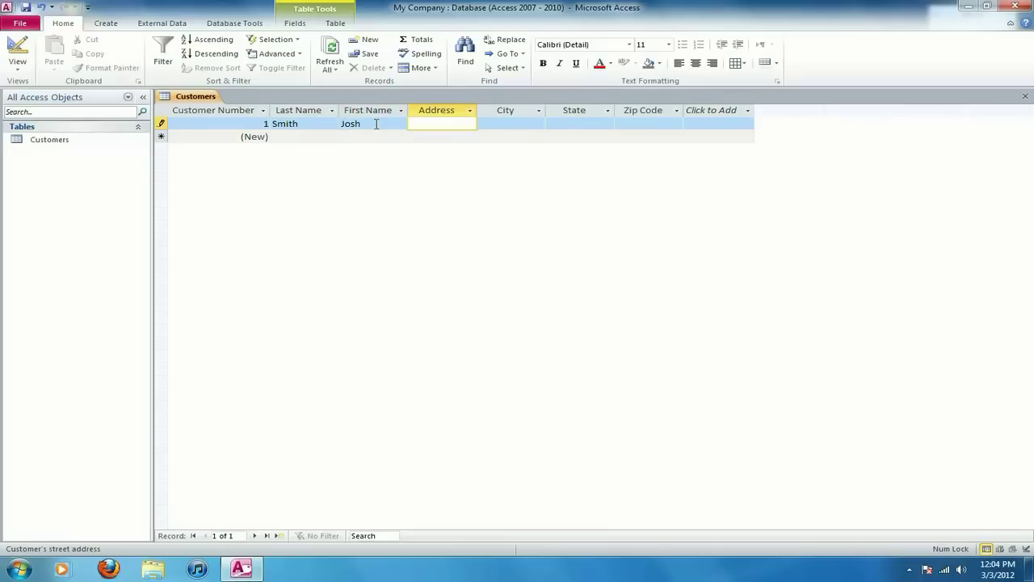
{"action": "key", "text": "Tab"}
{"action": "type", "text": "Columbus"}
{"action": "key", "text": "Tab"}
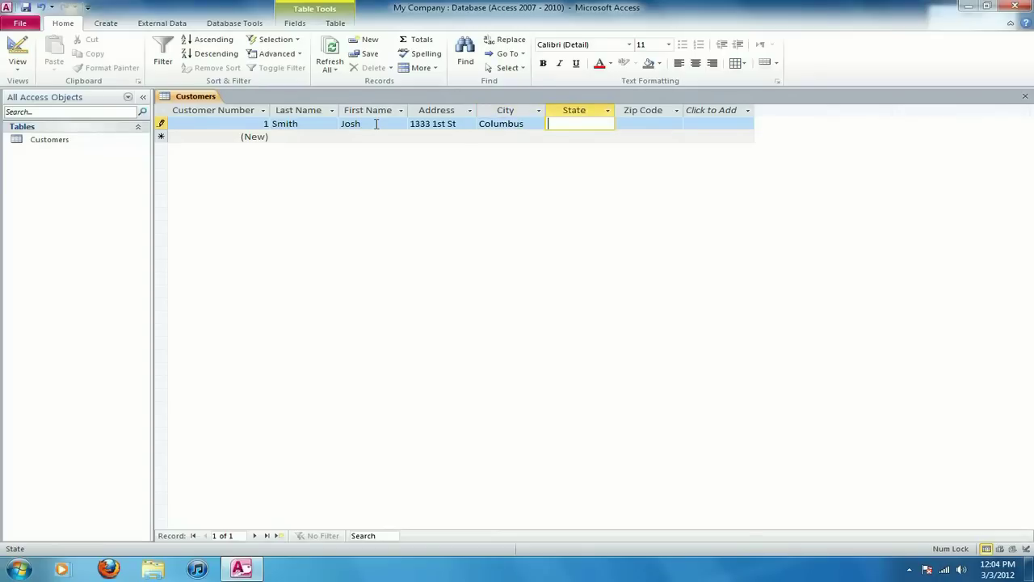
{"action": "type", "text": "OH"}
{"action": "key", "text": "Tab"}
{"action": "type", "text": "43235"}
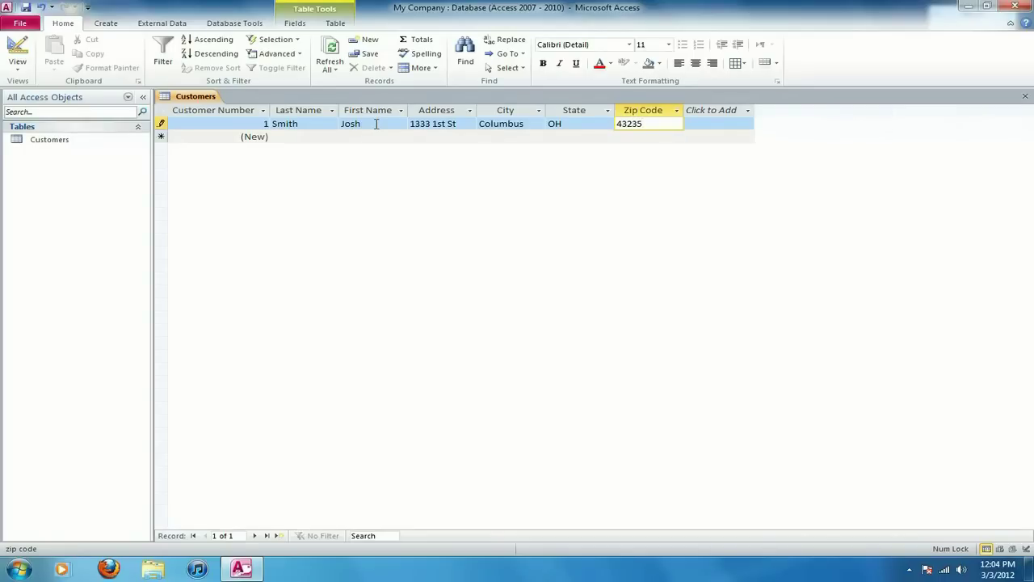
{"action": "key", "text": "Tab"}
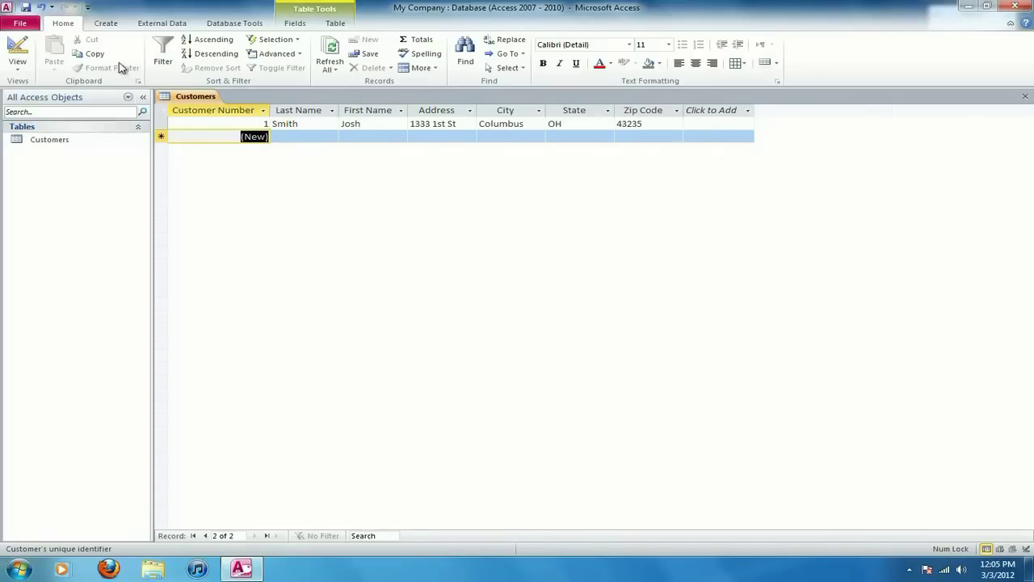
Create a new Table1 with Table Design and move through its first rows' cells.
{"action": "left_click", "coordinate": [113, 26]}
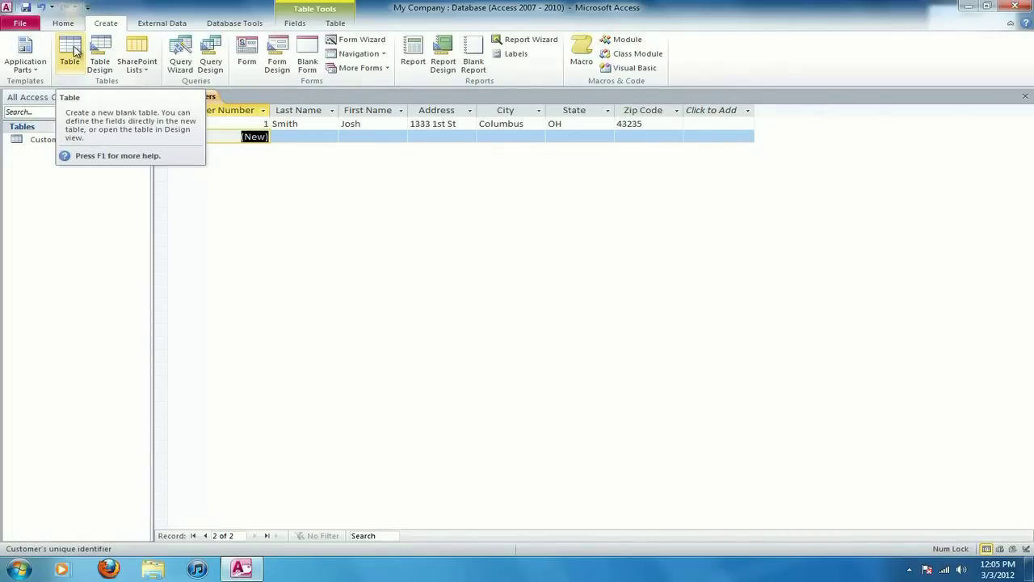
{"action": "left_click", "coordinate": [101, 51]}
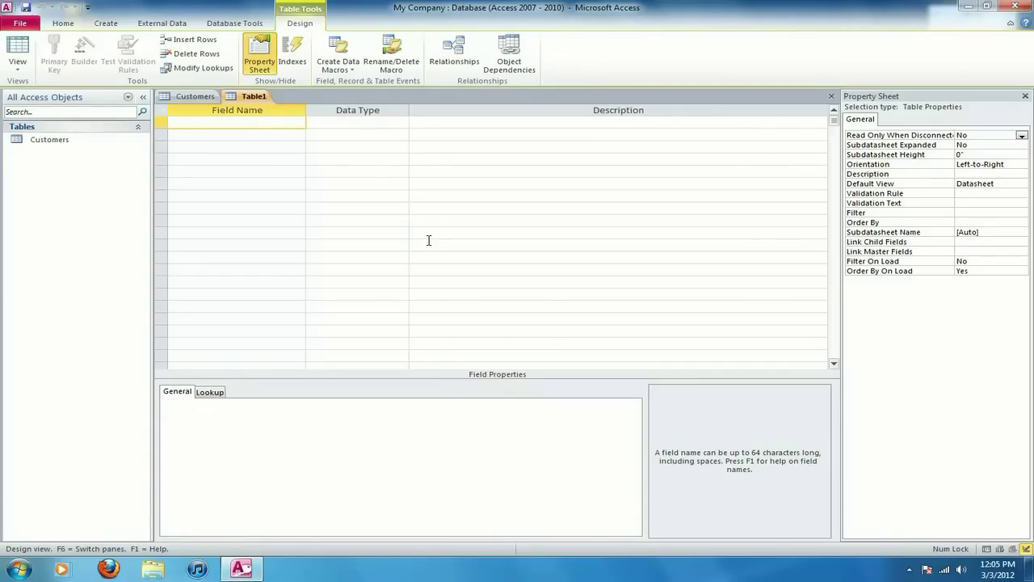
{"action": "left_click", "coordinate": [322, 119]}
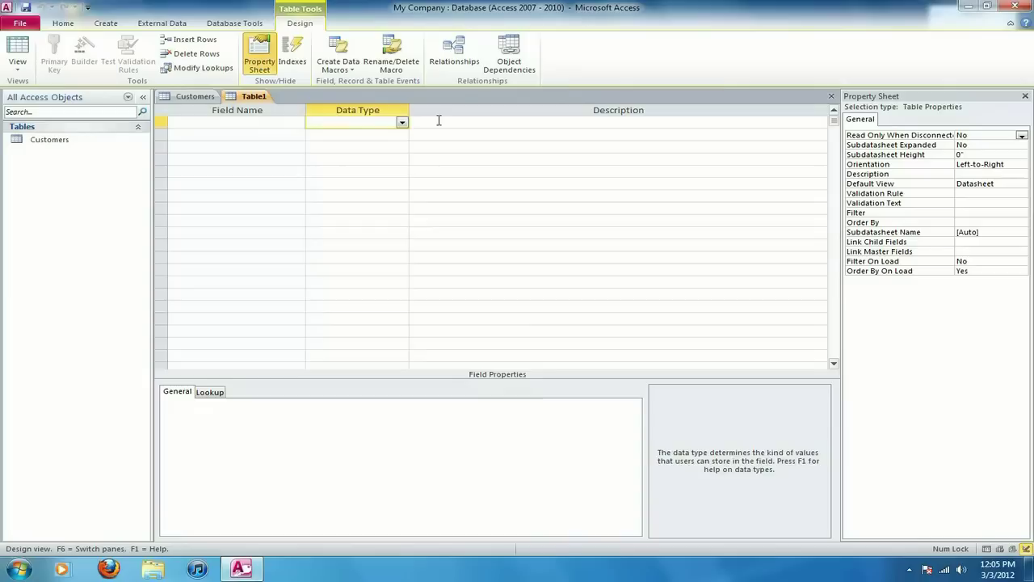
{"action": "left_click", "coordinate": [441, 121]}
{"action": "left_click", "coordinate": [339, 137]}
{"action": "left_click", "coordinate": [273, 135]}
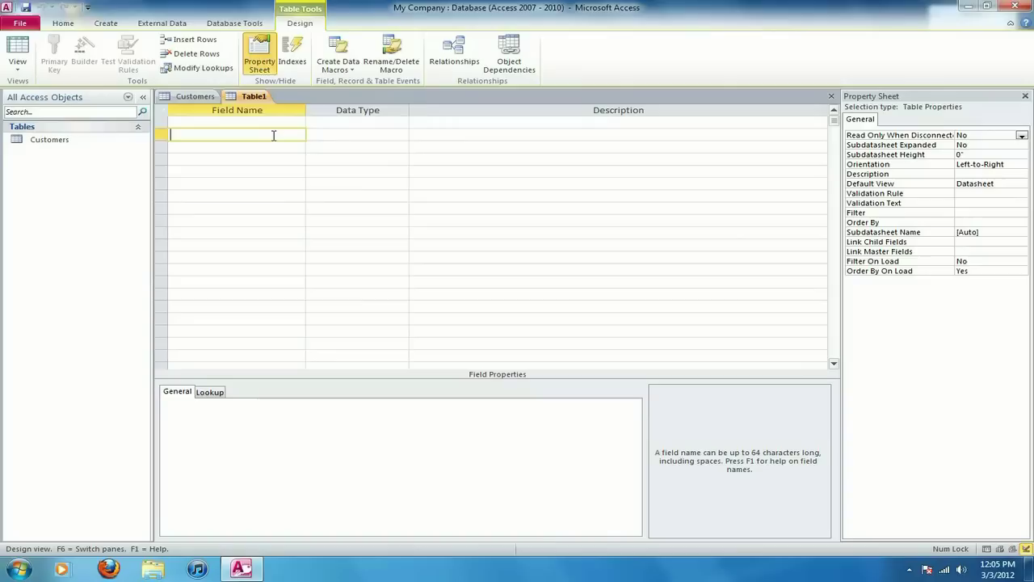